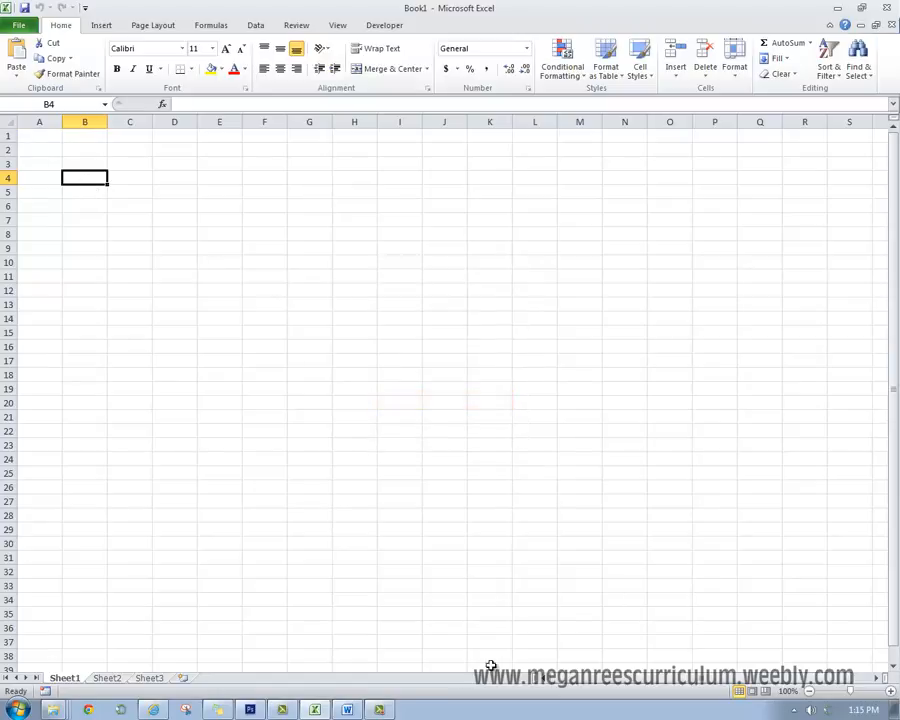
- Switch to the browser, maximize its window and open the Popularity of a Name lookup on the Popular Baby Names page
{"action": "mouse_move", "coordinate": [221, 712]}
{"action": "left_click", "coordinate": [154, 710]}
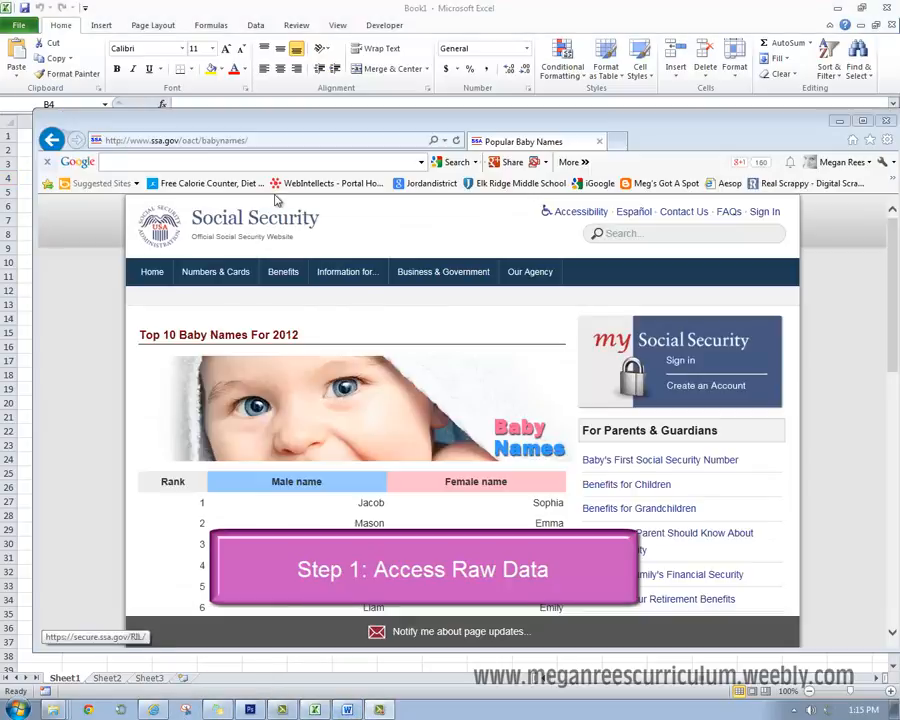
{"action": "left_click", "coordinate": [150, 141]}
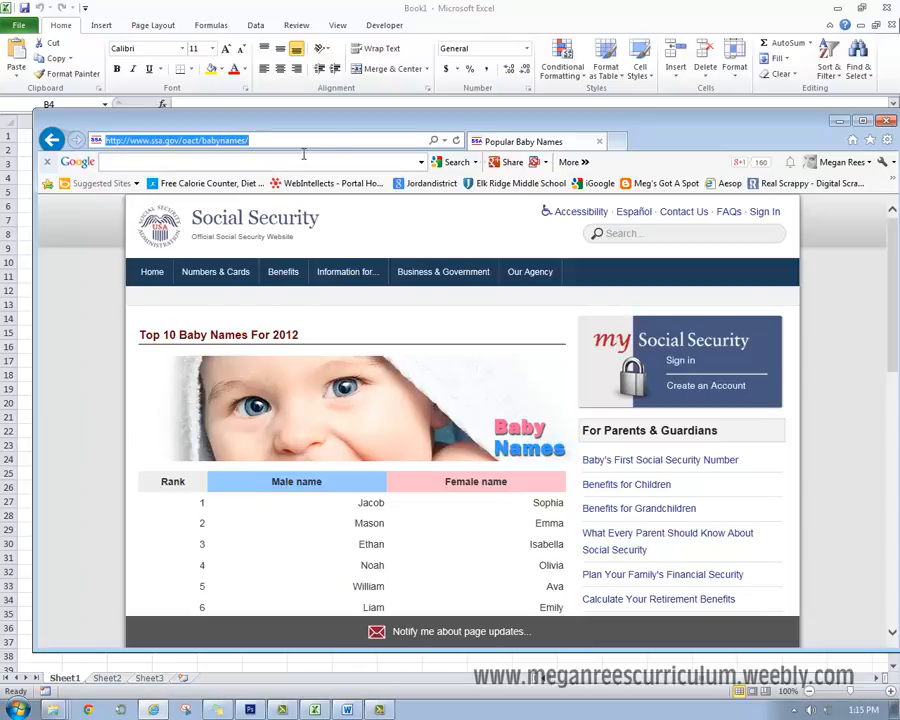
{"action": "left_click", "coordinate": [864, 121]}
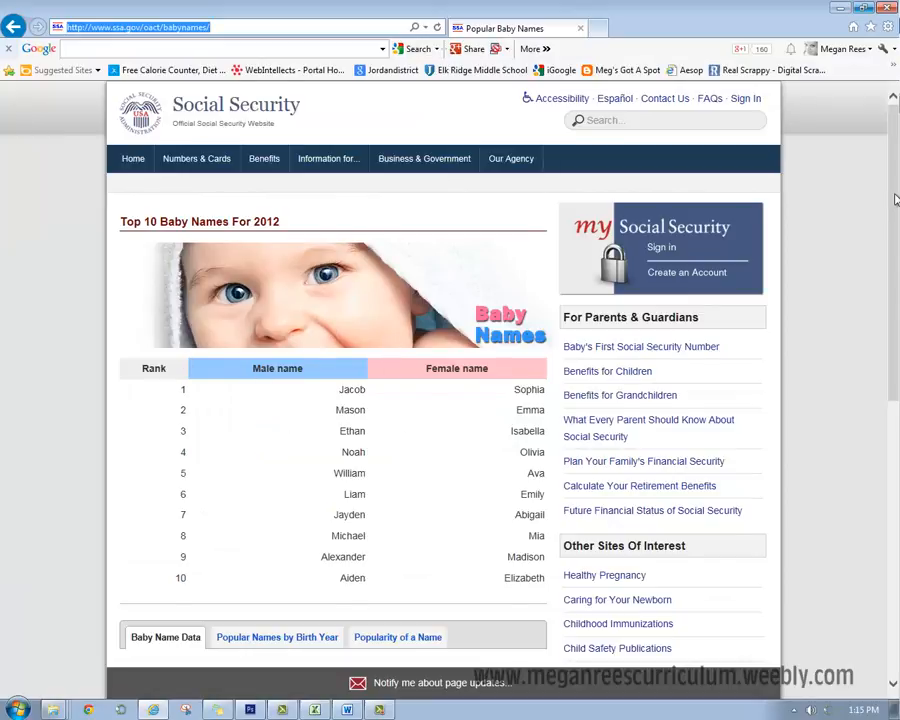
{"action": "scroll", "coordinate": [892, 195], "scroll_direction": "down", "scroll_amount": 3}
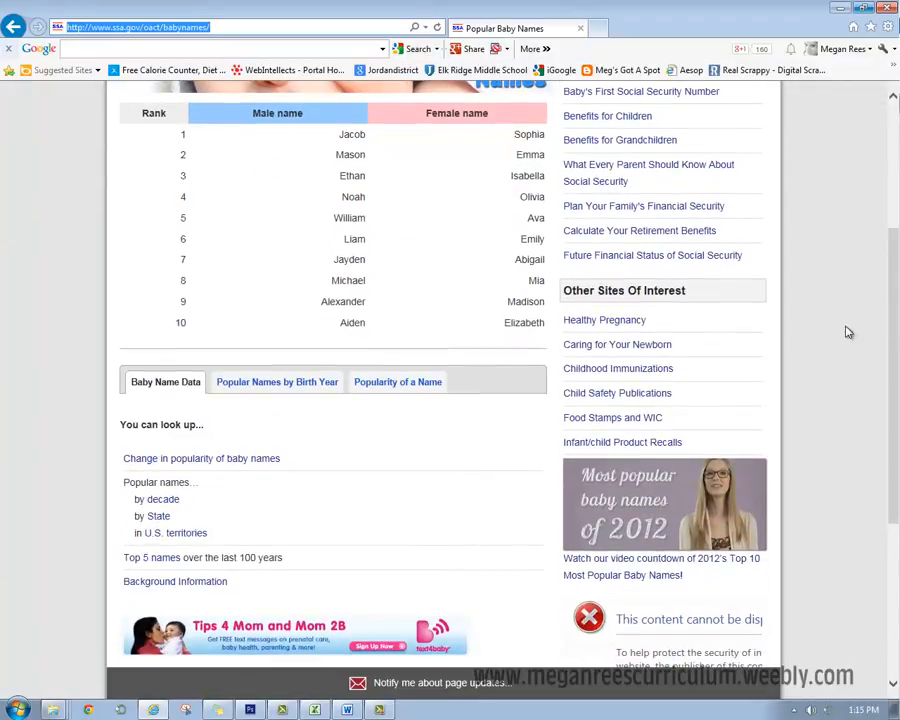
{"action": "left_click", "coordinate": [399, 389]}
{"action": "left_click", "coordinate": [399, 386]}
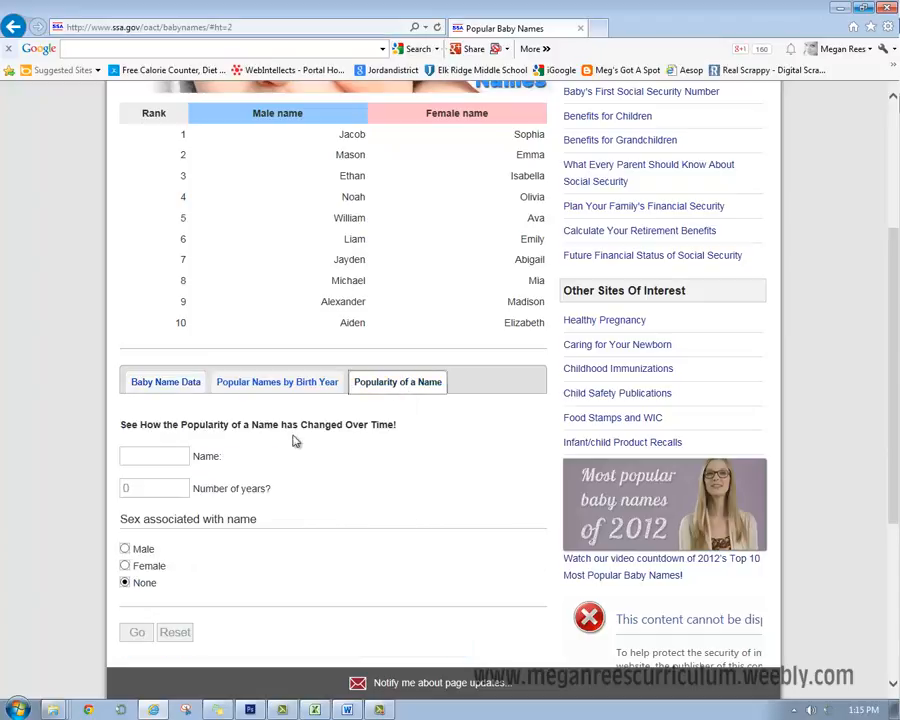
- Look up the popularity of the female name Matilda over 100 years
{"action": "left_click", "coordinate": [185, 455]}
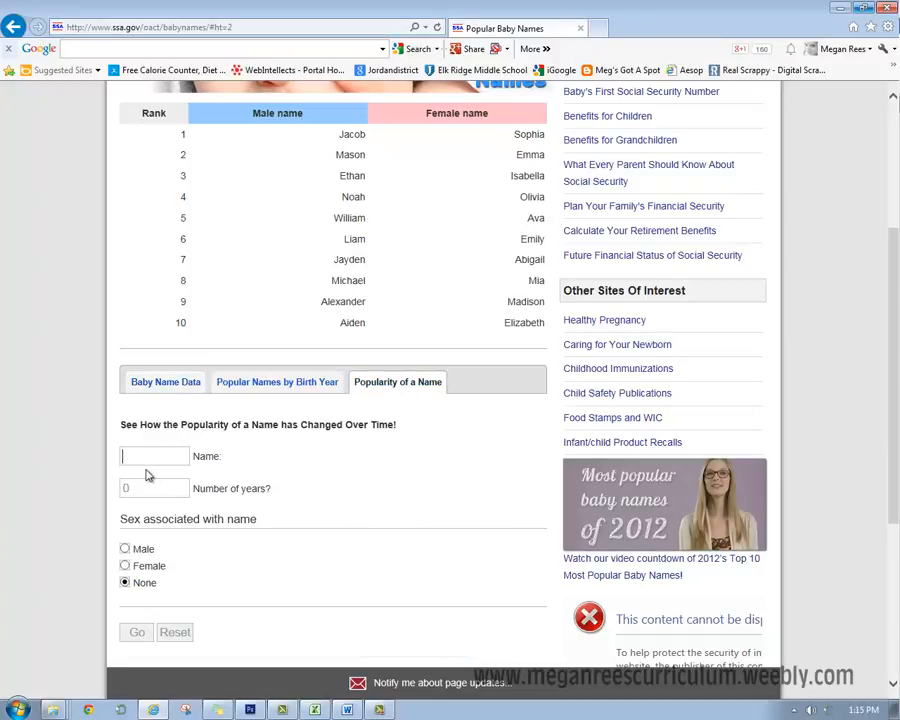
{"action": "type", "text": "Matilda"}
{"action": "key", "text": "Tab"}
{"action": "type", "text": "100"}
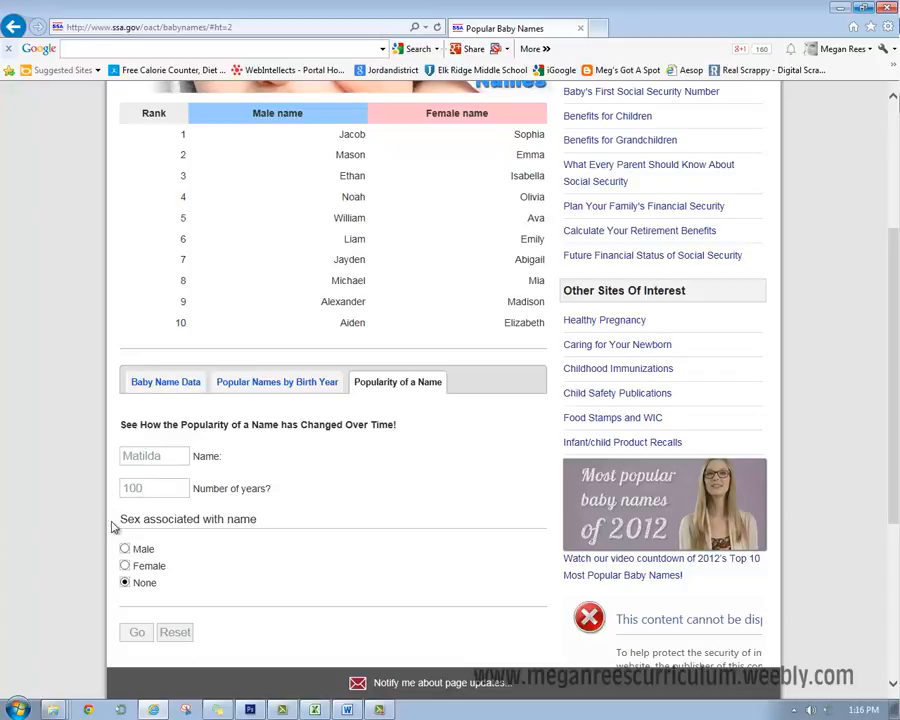
{"action": "left_click", "coordinate": [129, 566]}
{"action": "left_click", "coordinate": [141, 633]}
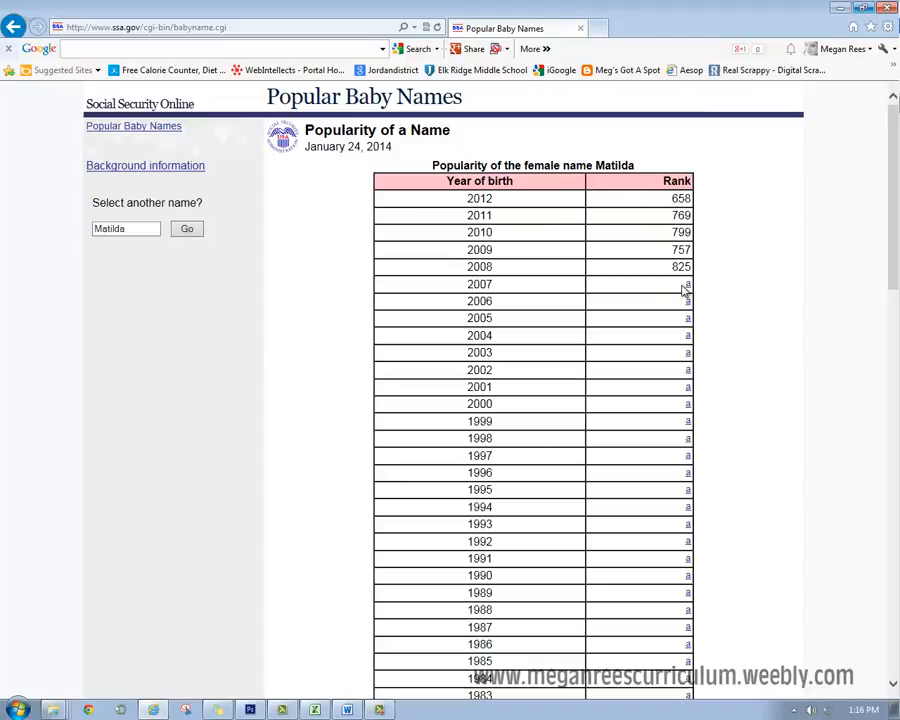
- Examine Matilda's rank table from 2012 back to 1913, checking which years have no rank
{"action": "scroll", "coordinate": [683, 295], "scroll_direction": "down", "scroll_amount": 3}
{"action": "scroll", "coordinate": [660, 550], "scroll_direction": "up", "scroll_amount": 3}
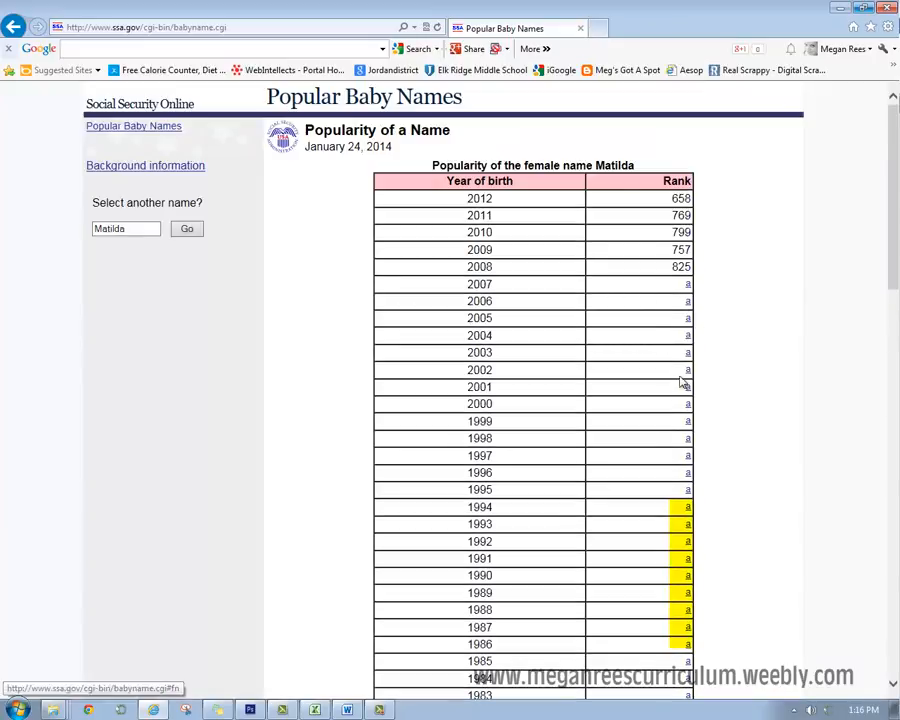
{"action": "scroll", "coordinate": [700, 527], "scroll_direction": "down", "scroll_amount": 9}
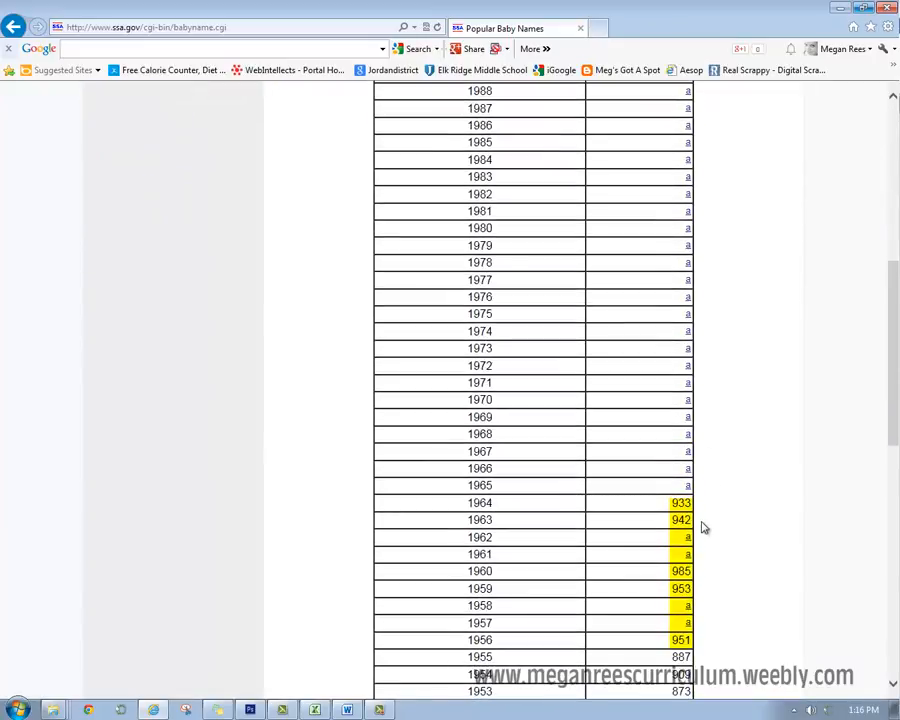
{"action": "scroll", "coordinate": [690, 636], "scroll_direction": "down", "scroll_amount": 10}
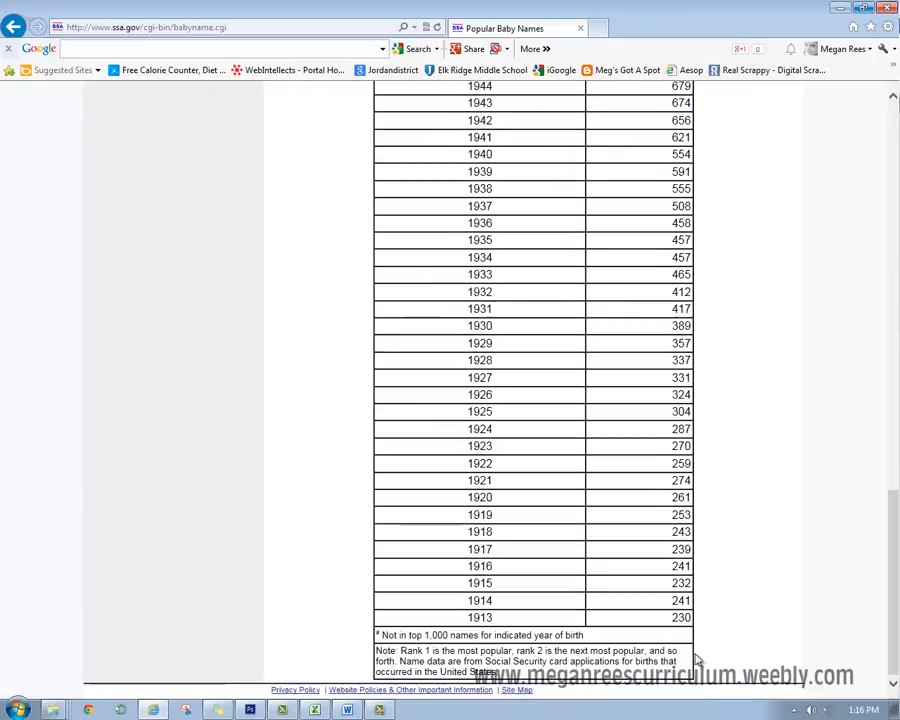
{"action": "scroll", "coordinate": [693, 620], "scroll_direction": "up", "scroll_amount": 15}
{"action": "scroll", "coordinate": [694, 594], "scroll_direction": "up", "scroll_amount": 3}
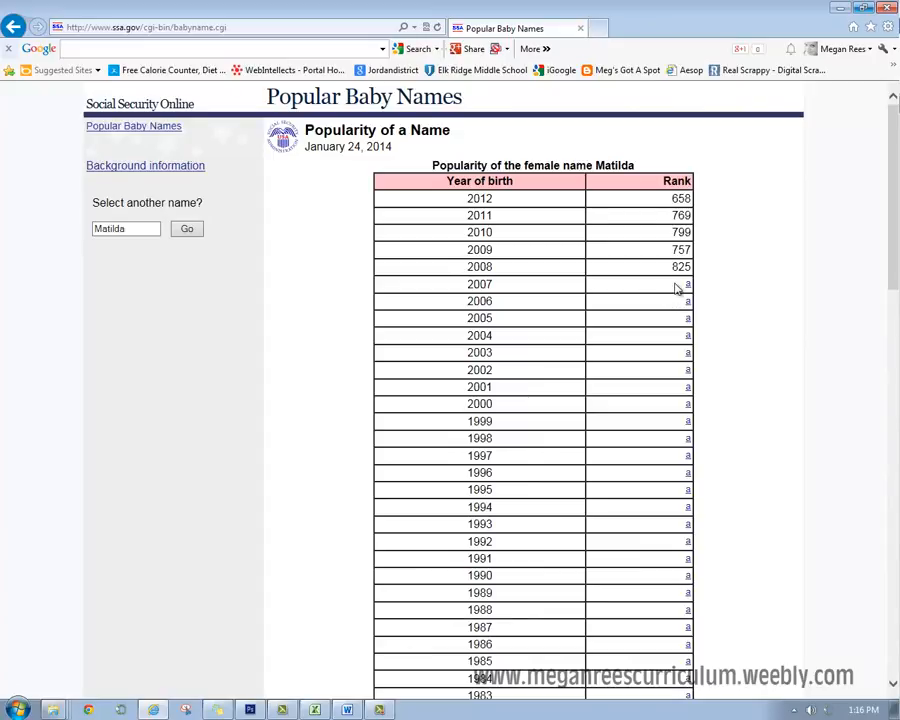
{"action": "scroll", "coordinate": [695, 381], "scroll_direction": "down", "scroll_amount": 5}
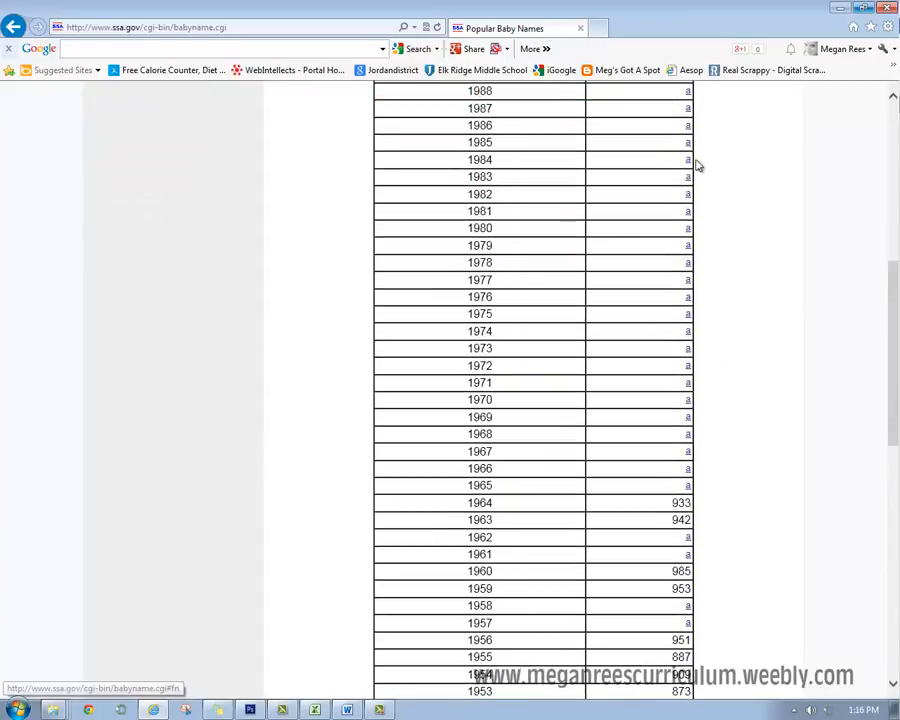
{"action": "scroll", "coordinate": [680, 467], "scroll_direction": "down", "scroll_amount": 3}
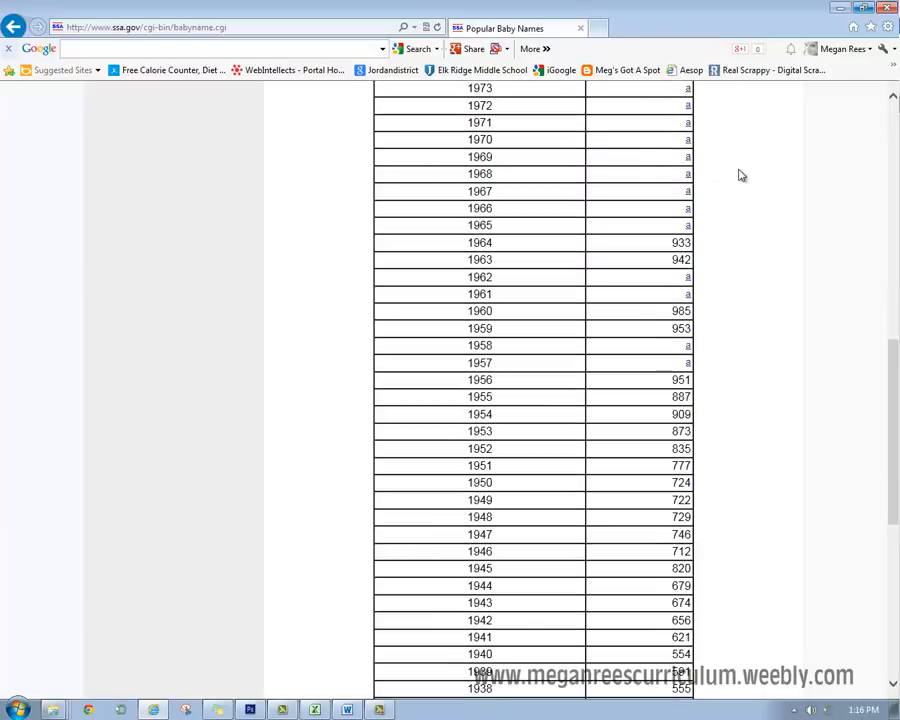
{"action": "scroll", "coordinate": [702, 534], "scroll_direction": "down", "scroll_amount": 5}
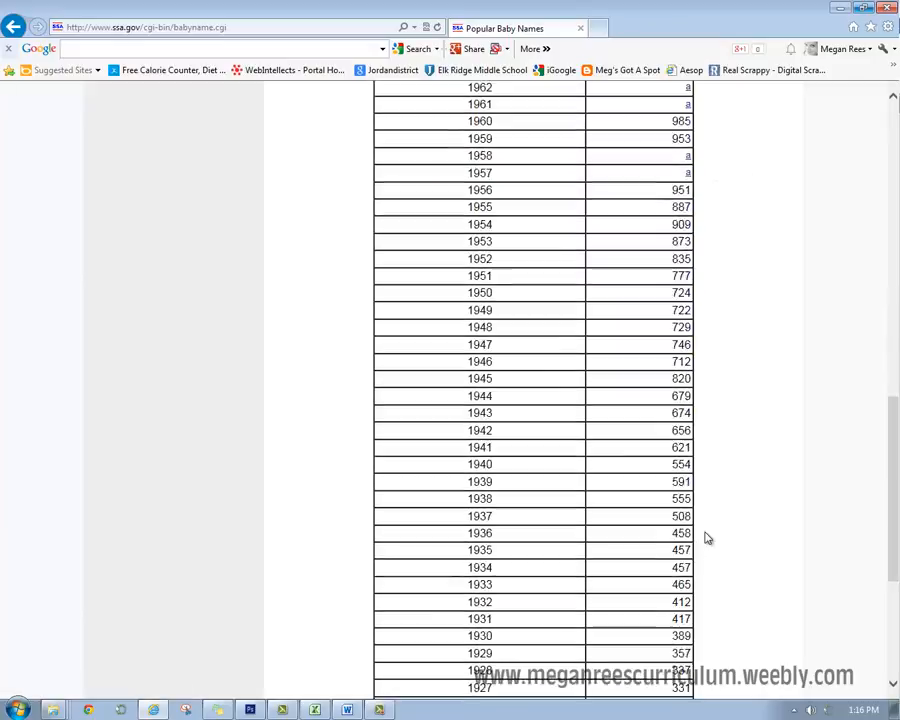
{"action": "scroll", "coordinate": [710, 590], "scroll_direction": "up", "scroll_amount": 2}
{"action": "scroll", "coordinate": [711, 567], "scroll_direction": "down", "scroll_amount": 2}
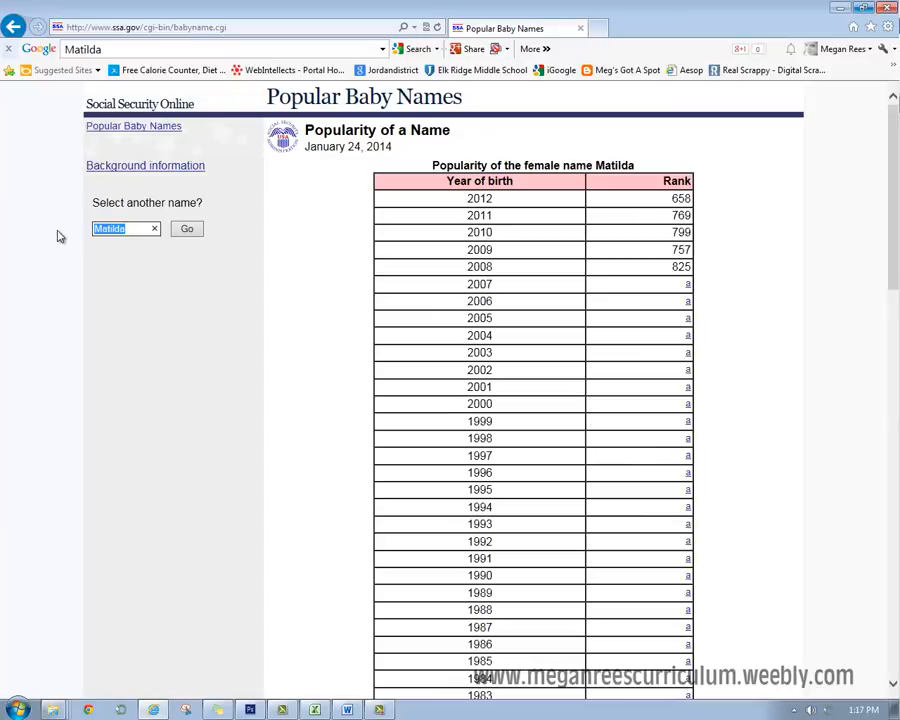
- Look up the popularity of the name Tiffany instead of Matilda
{"action": "type", "text": "Tiffany"}
{"action": "key", "text": "Return"}
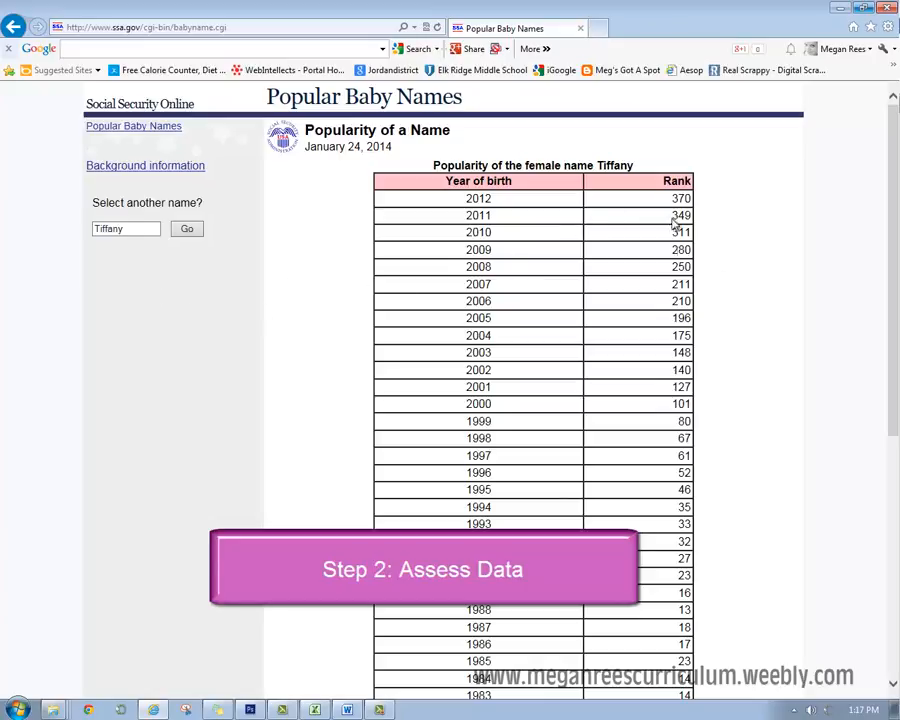
{"action": "scroll", "coordinate": [690, 455], "scroll_direction": "down", "scroll_amount": 5}
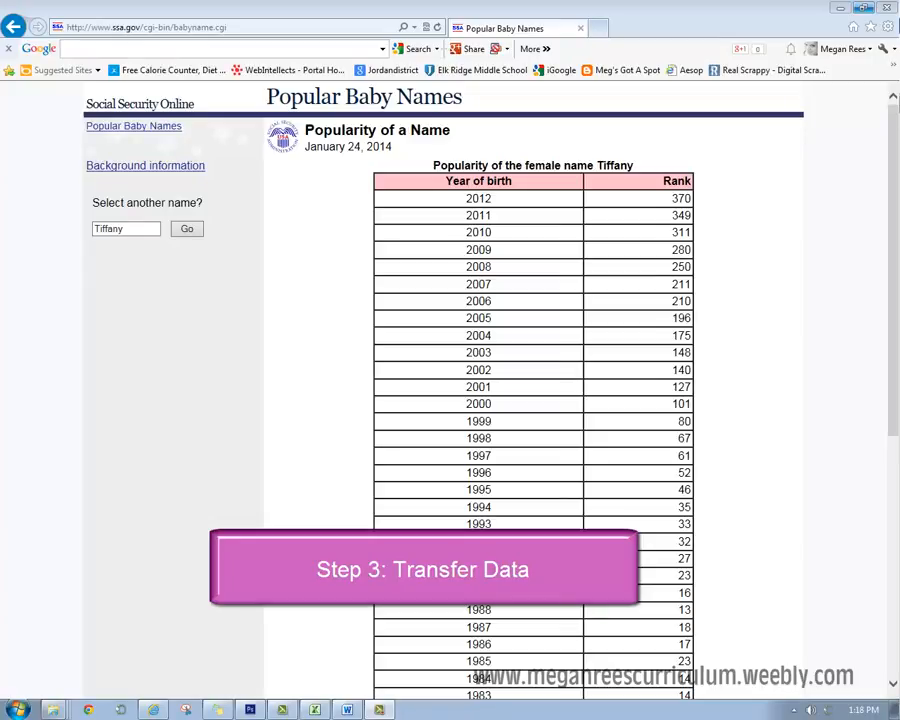
- Examine Tiffany's yearly ranks from 2012 down to the earliest listed year and the note below the table
{"action": "left_click", "coordinate": [376, 708]}
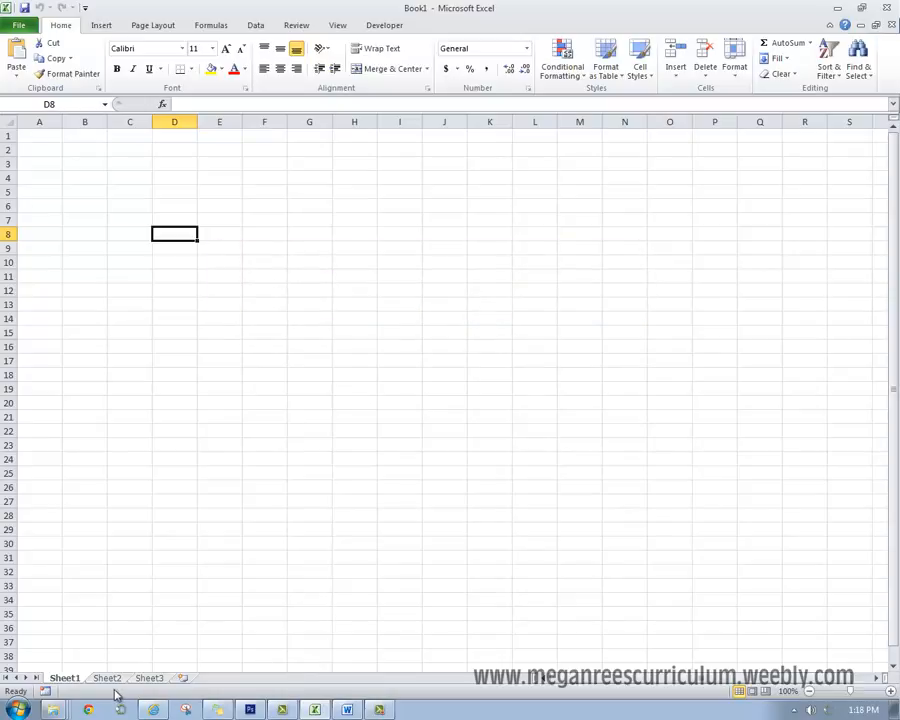
{"action": "left_click", "coordinate": [153, 710]}
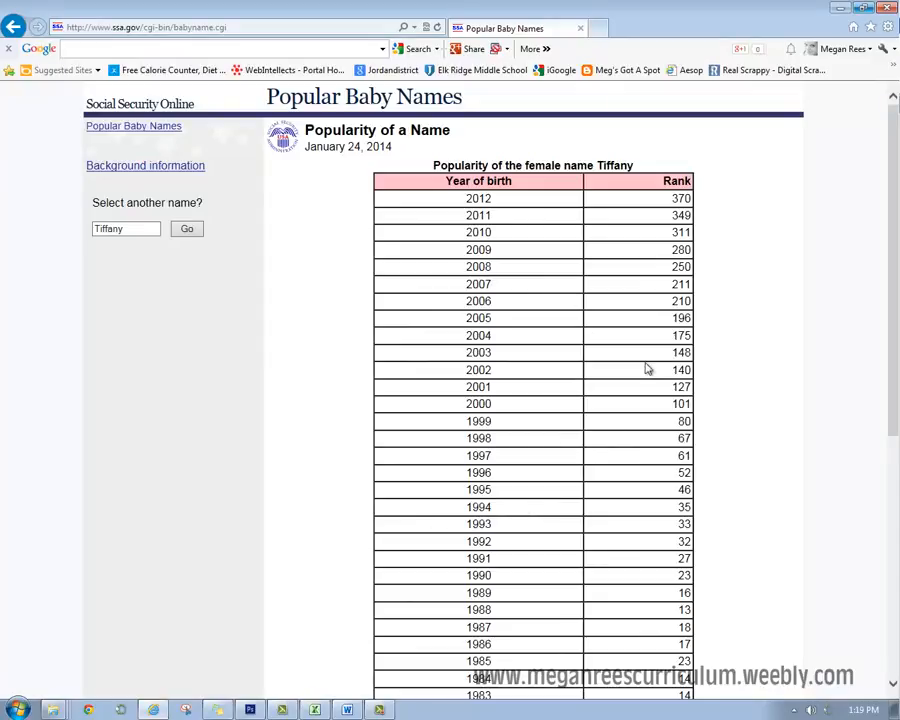
{"action": "scroll", "coordinate": [713, 468], "scroll_direction": "down", "scroll_amount": 5}
{"action": "scroll", "coordinate": [713, 470], "scroll_direction": "down", "scroll_amount": 1}
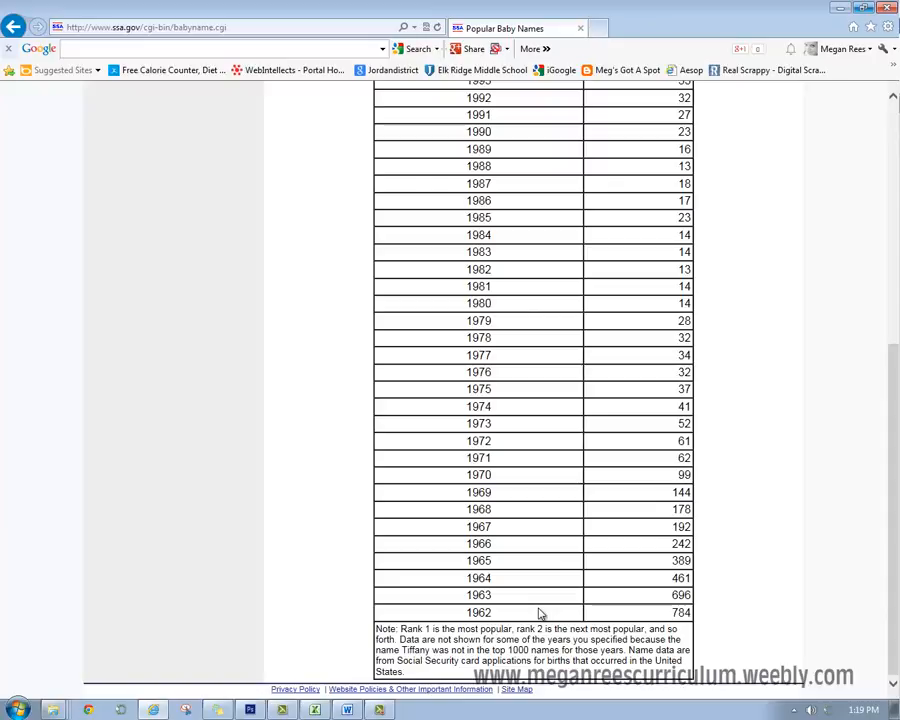
{"action": "scroll", "coordinate": [540, 614], "scroll_direction": "up", "scroll_amount": 5}
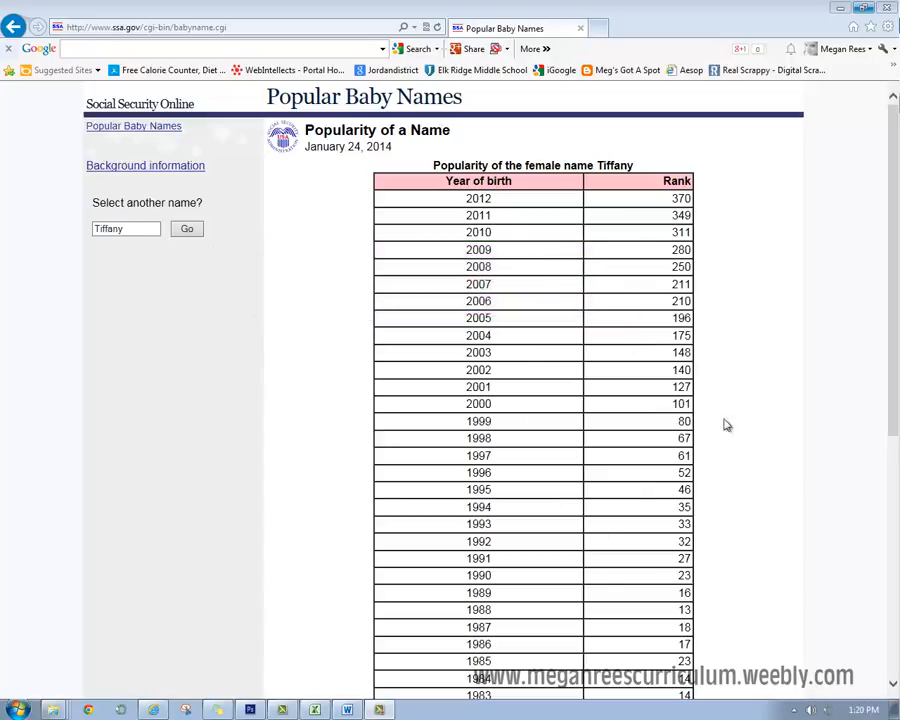
{"action": "scroll", "coordinate": [771, 423], "scroll_direction": "down", "scroll_amount": 3}
{"action": "scroll", "coordinate": [771, 423], "scroll_direction": "down", "scroll_amount": 5}
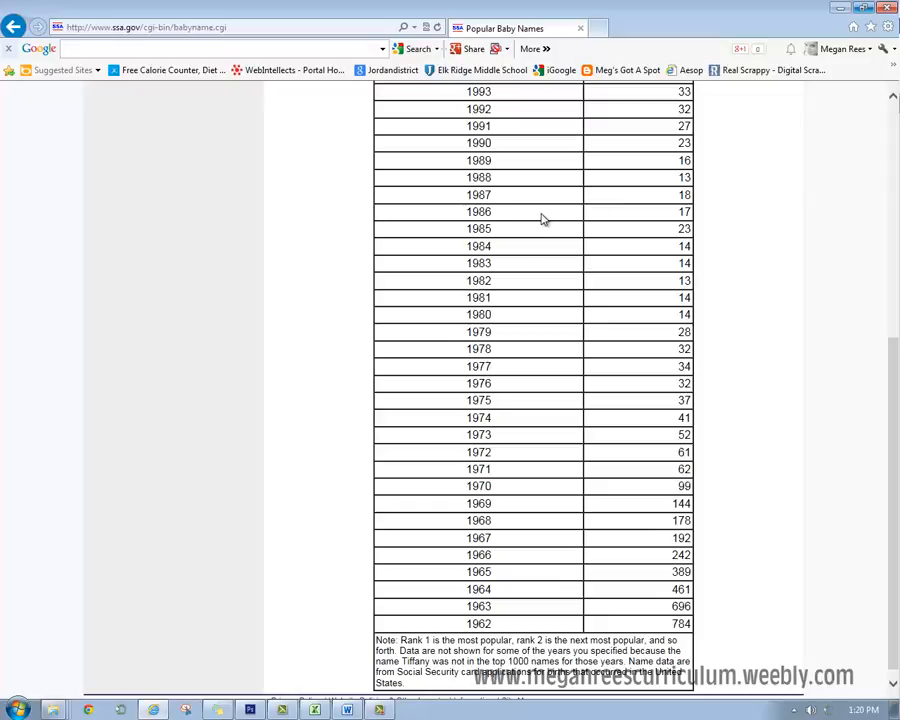
{"action": "scroll", "coordinate": [550, 190], "scroll_direction": "up", "scroll_amount": 8}
{"action": "left_click_drag", "start_coordinate": [464, 198], "coordinate": [679, 690]}
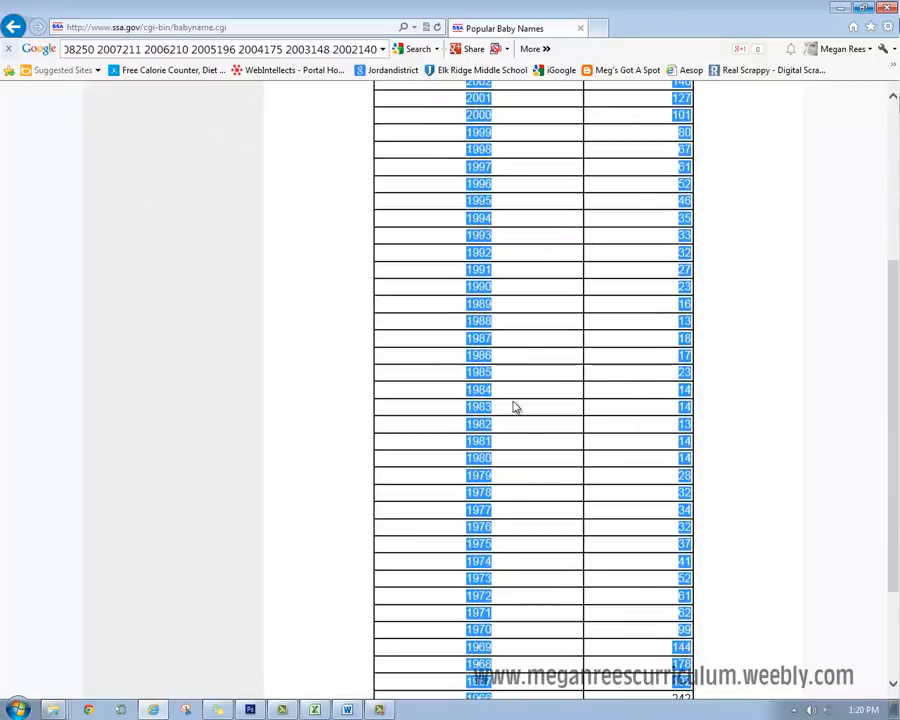
{"action": "left_click", "coordinate": [765, 381]}
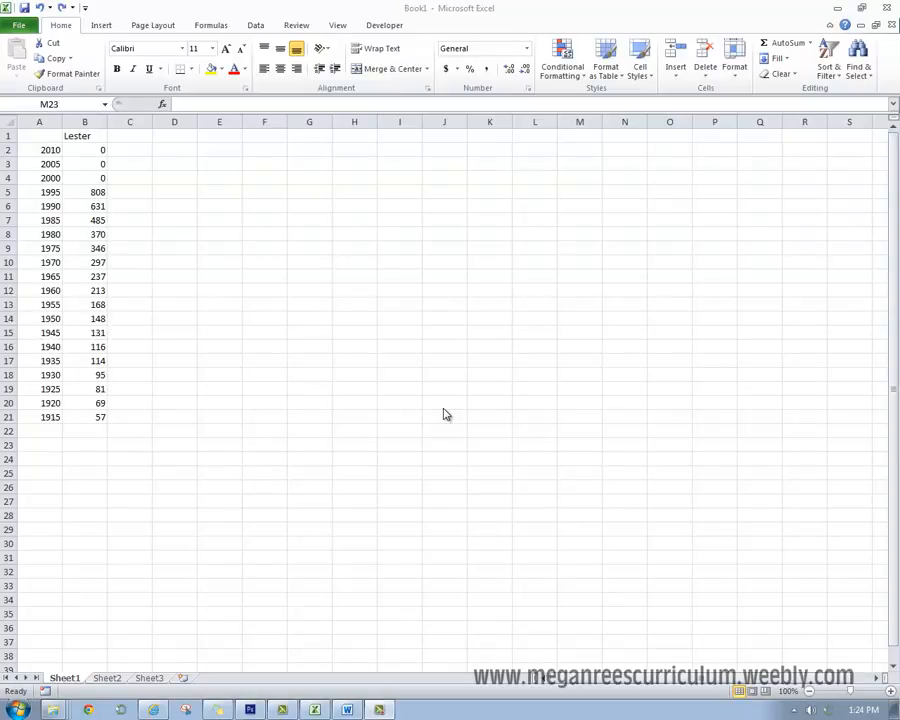
- Review the years in A2:A21 and the Lester ranks in B2:B21 of the Excel worksheet
{"action": "left_click", "coordinate": [35, 152]}
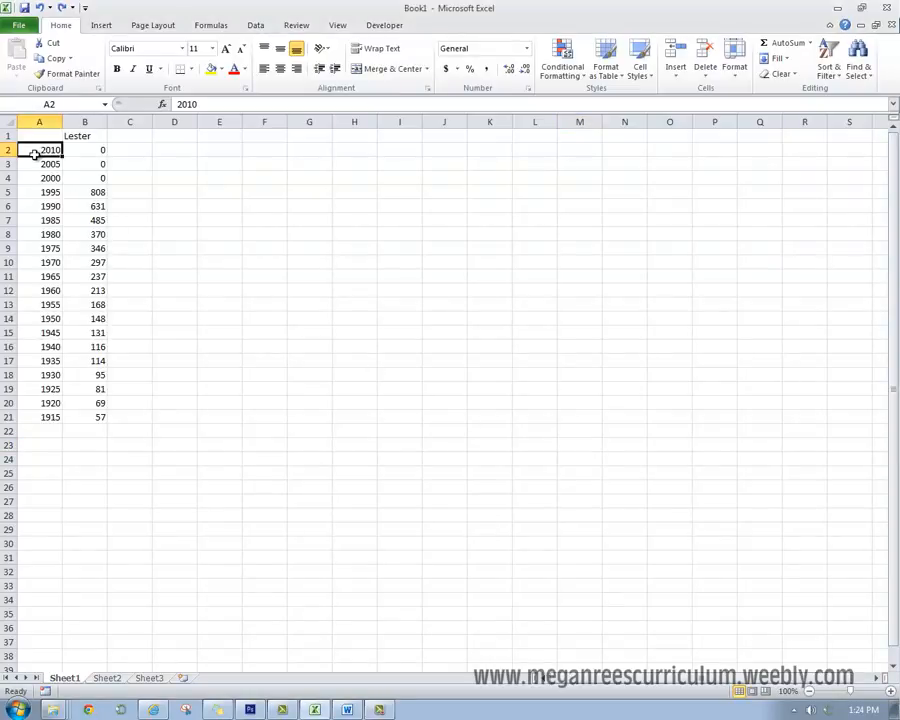
{"action": "left_click_drag", "start_coordinate": [35, 152], "coordinate": [44, 414]}
{"action": "left_click", "coordinate": [77, 148]}
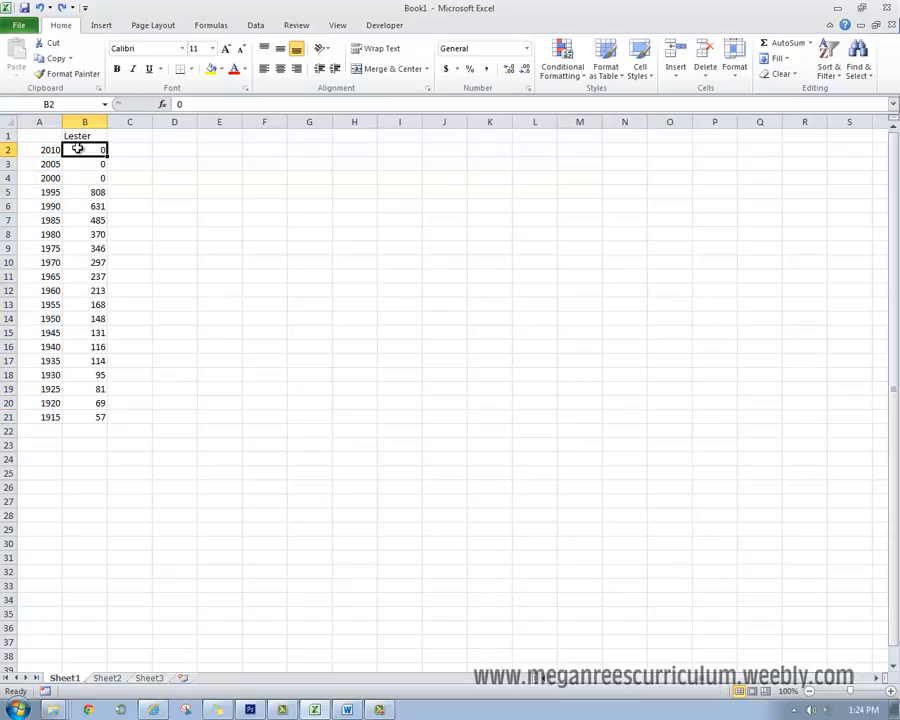
{"action": "left_click_drag", "start_coordinate": [77, 148], "coordinate": [82, 414]}
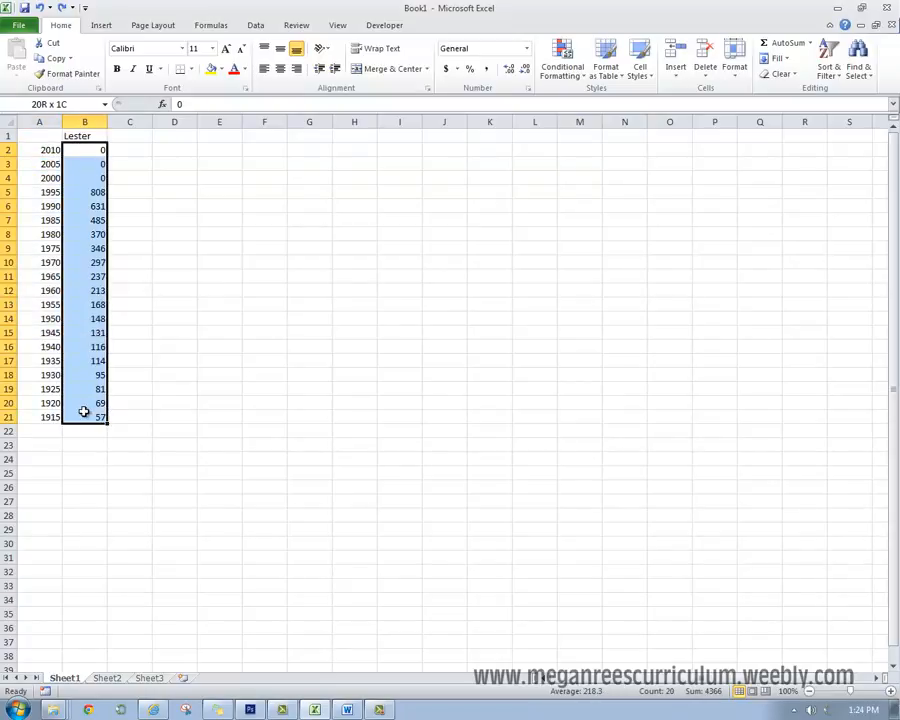
{"action": "left_click", "coordinate": [86, 137]}
{"action": "left_click", "coordinate": [338, 306]}
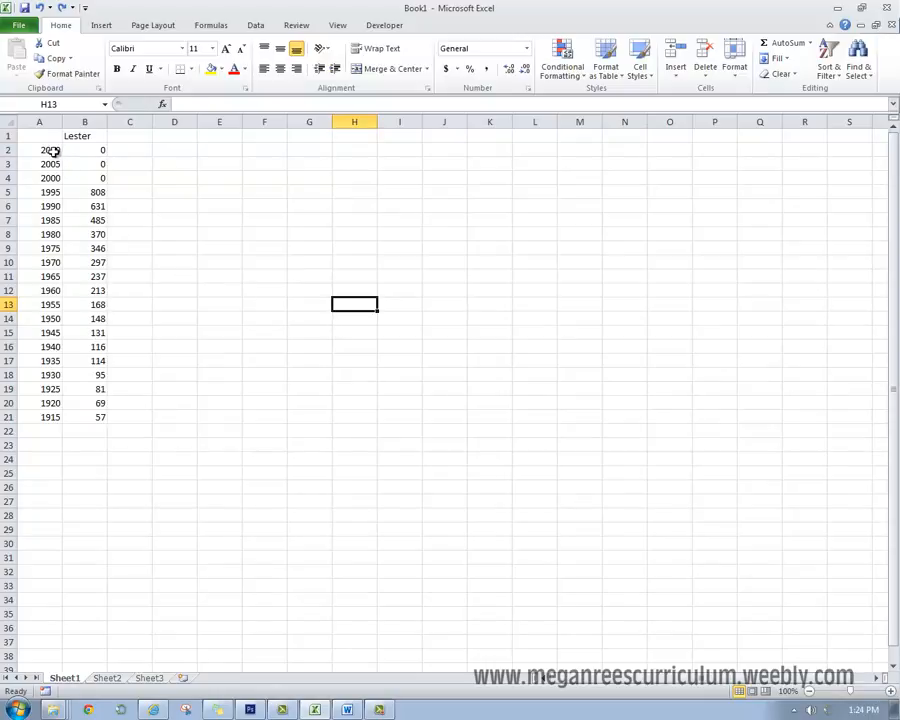
{"action": "left_click_drag", "start_coordinate": [52, 151], "coordinate": [64, 376]}
{"action": "left_click_drag", "start_coordinate": [44, 151], "coordinate": [58, 417]}
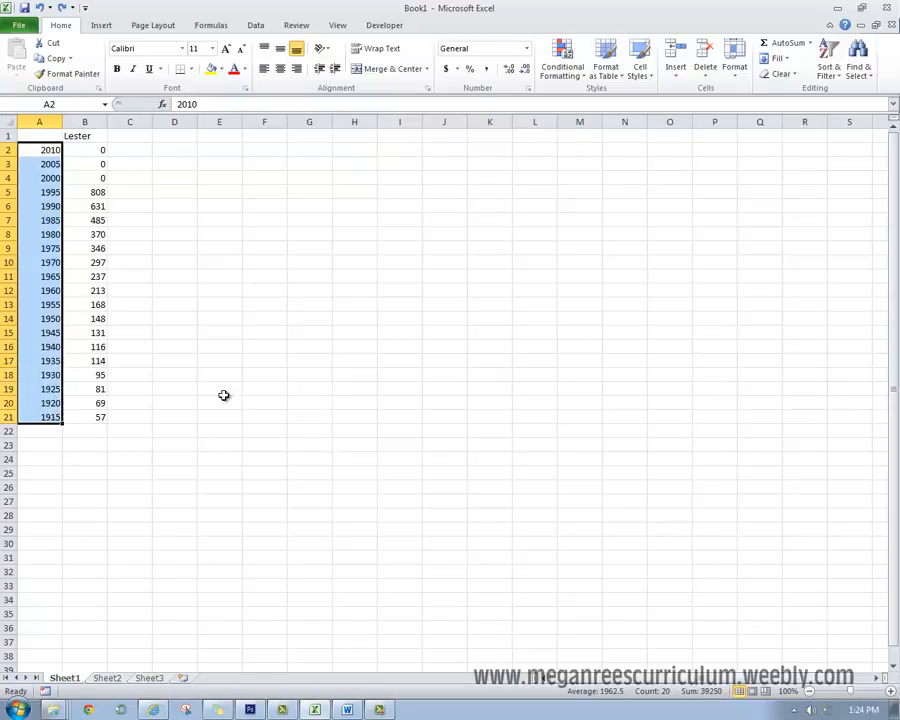
{"action": "left_click", "coordinate": [293, 391]}
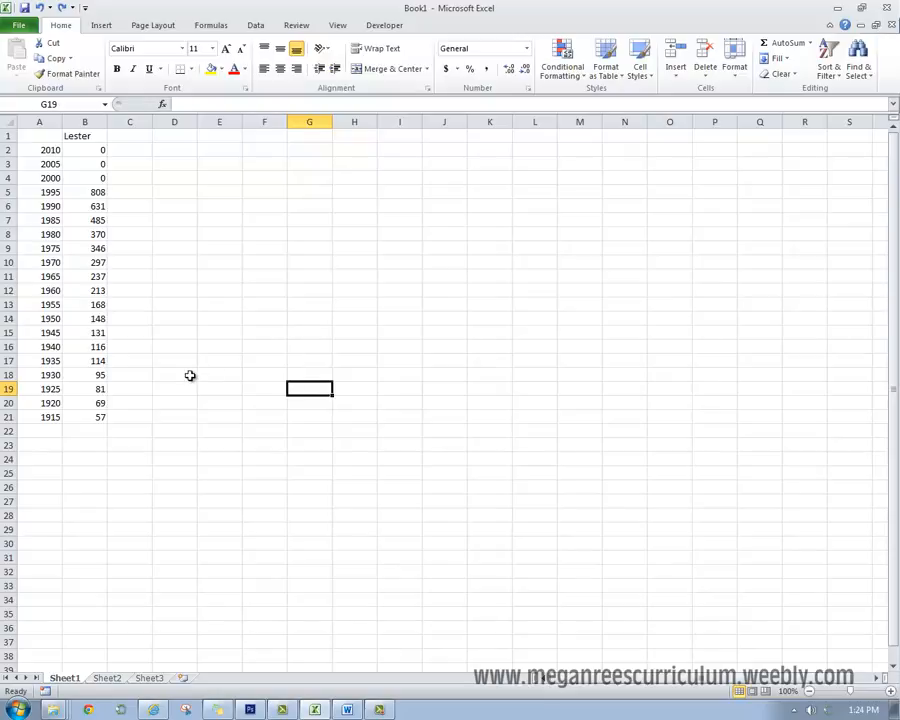
- Check the rank entries in B2:B4 for the years 2010, 2005 and 2000
{"action": "left_click", "coordinate": [188, 232]}
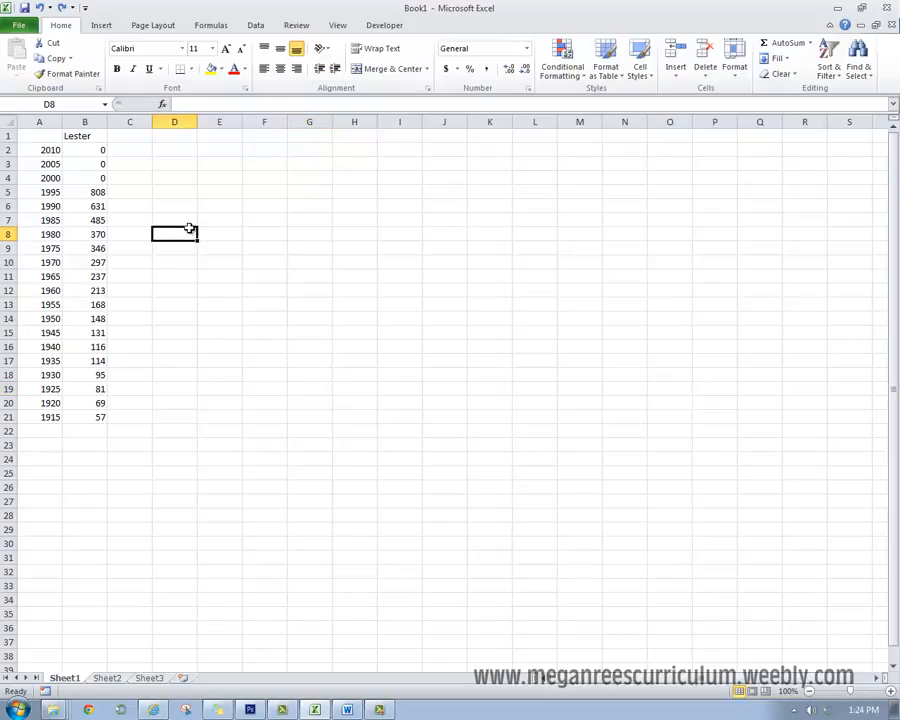
{"action": "key", "text": "Up"}
{"action": "key", "text": "Up"}
{"action": "key", "text": "Up"}
{"action": "key", "text": "Up"}
{"action": "left_click", "coordinate": [78, 150]}
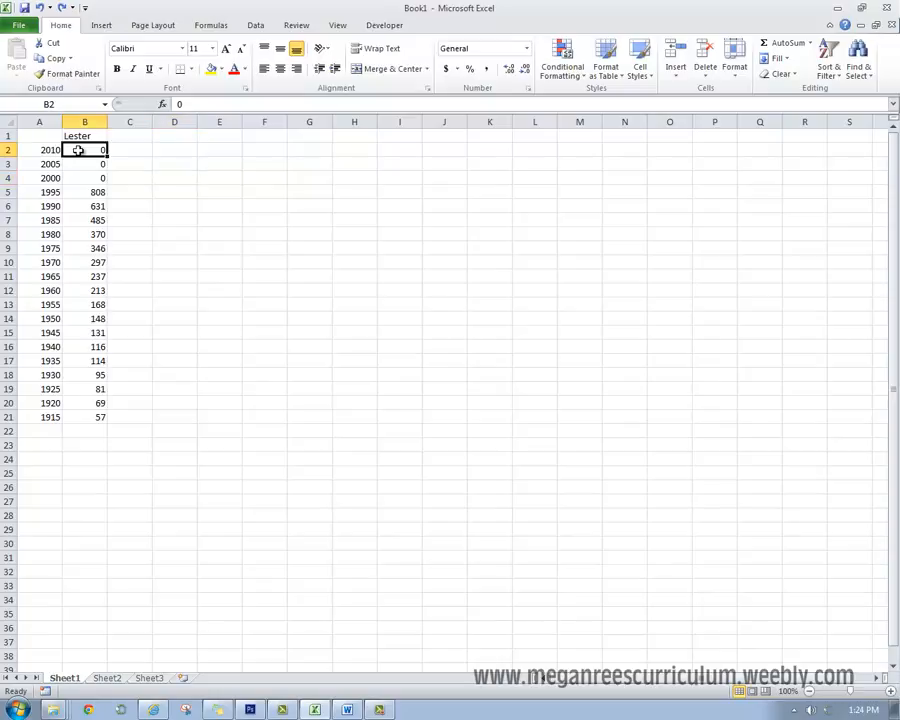
{"action": "left_click", "coordinate": [77, 163]}
{"action": "key", "text": "Down"}
{"action": "left_click_drag", "start_coordinate": [80, 150], "coordinate": [85, 178]}
{"action": "left_click", "coordinate": [110, 176]}
{"action": "left_click", "coordinate": [94, 154]}
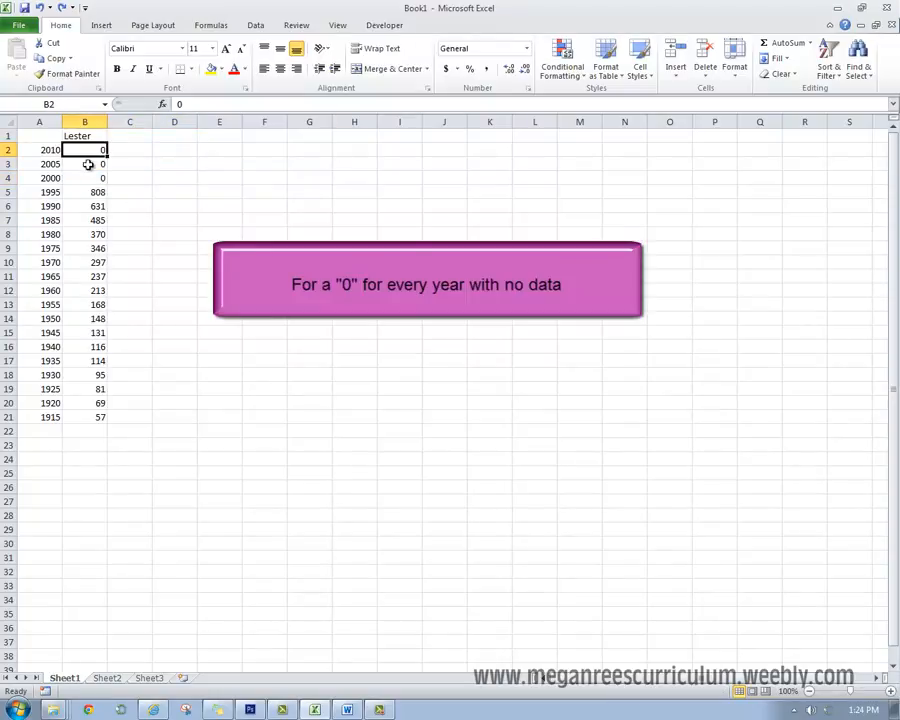
{"action": "left_click", "coordinate": [88, 166]}
{"action": "left_click", "coordinate": [89, 177]}
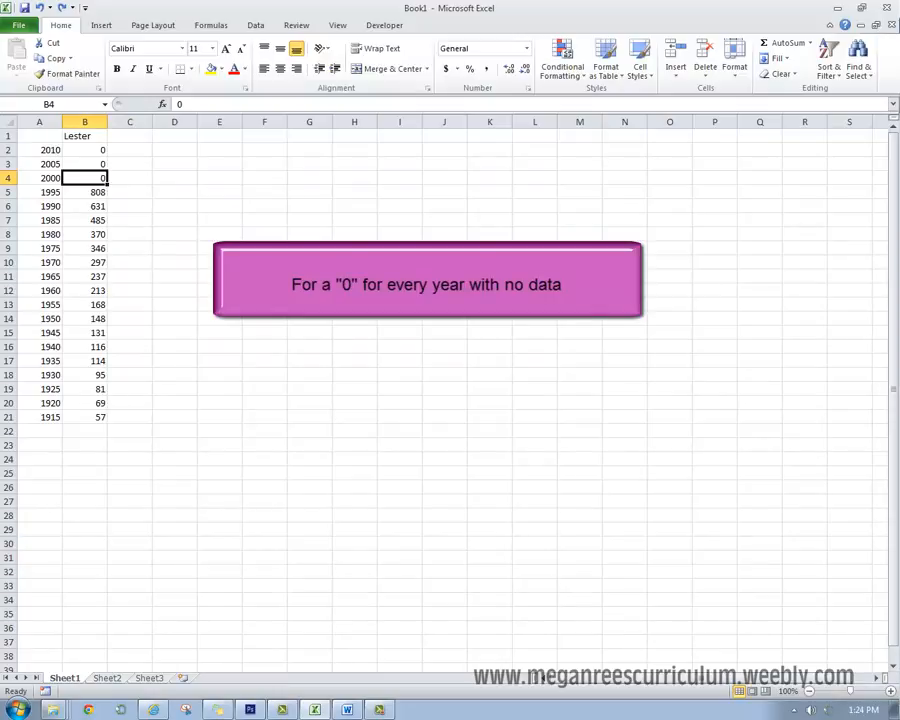
- Insert a basic 2-D line chart from the years and Lester ranks in A1:B21
{"action": "left_click", "coordinate": [309, 304]}
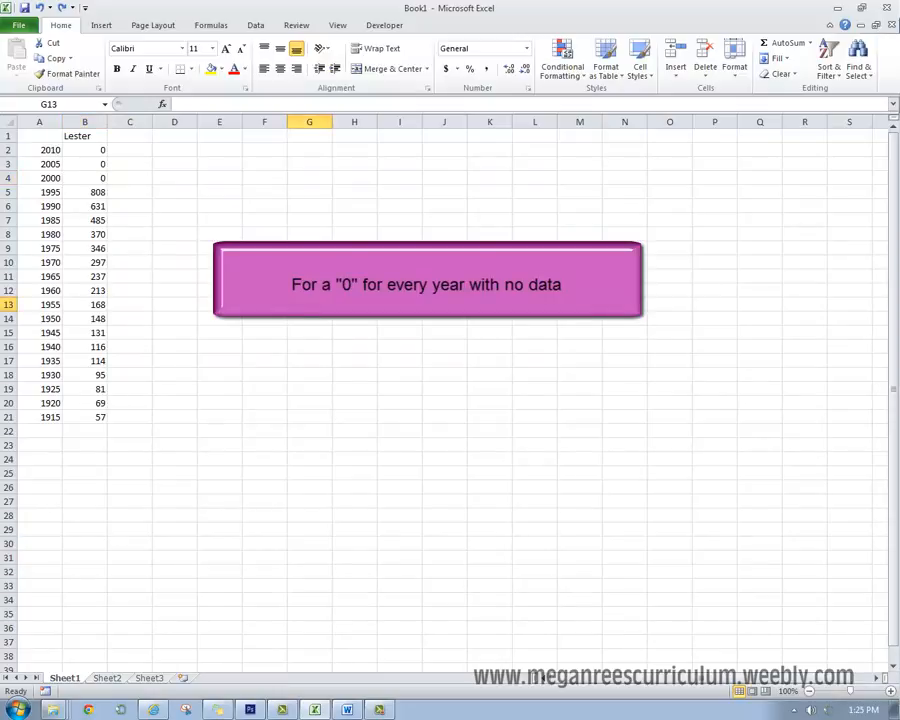
{"action": "left_click_drag", "start_coordinate": [40, 136], "coordinate": [104, 416]}
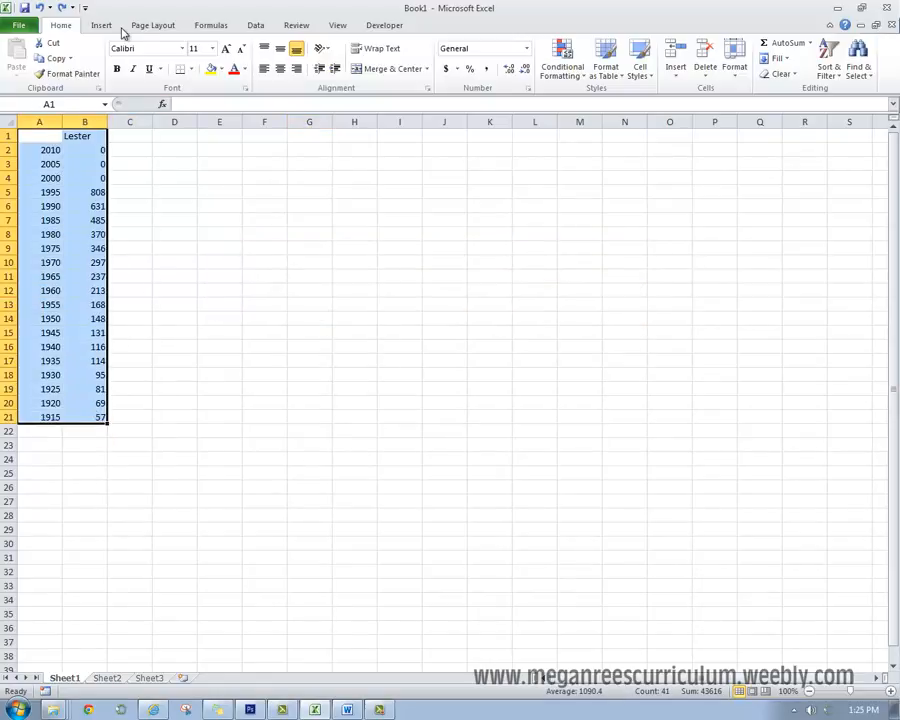
{"action": "left_click", "coordinate": [101, 25]}
{"action": "left_click", "coordinate": [297, 62]}
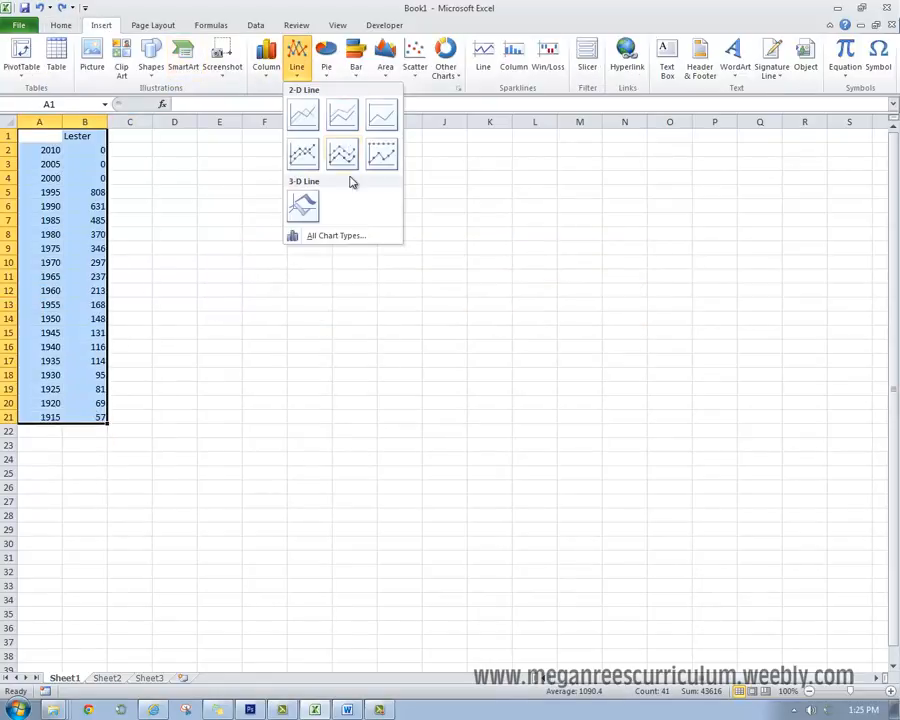
{"action": "left_click", "coordinate": [305, 116]}
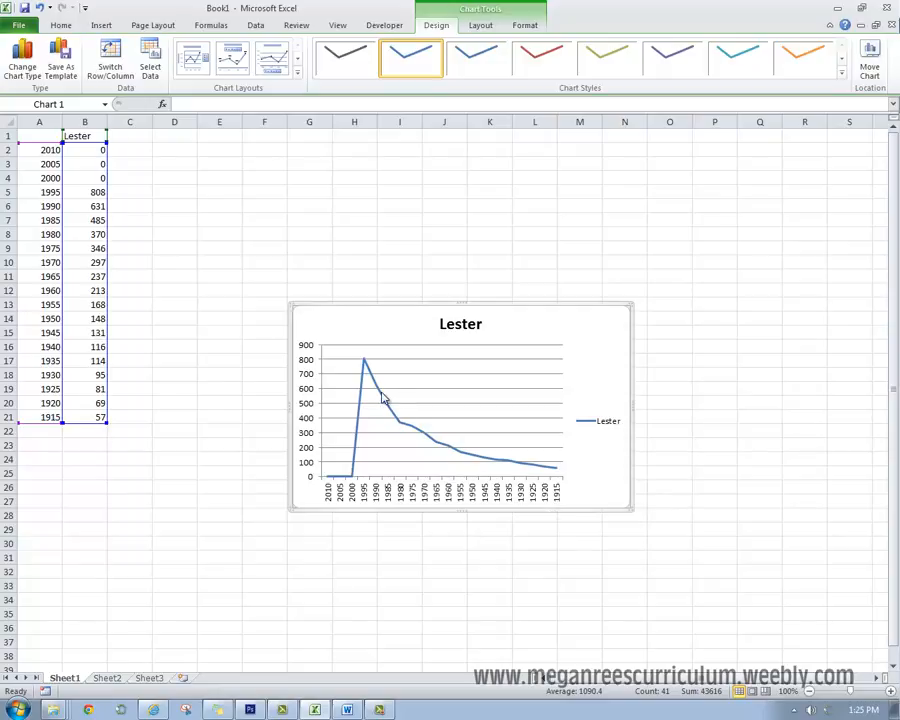
- Compare the chart's line and vertical axis scale with the 2010 rank in B2 to check for misleading values
{"action": "mouse_move", "coordinate": [382, 399]}
{"action": "mouse_move", "coordinate": [514, 469]}
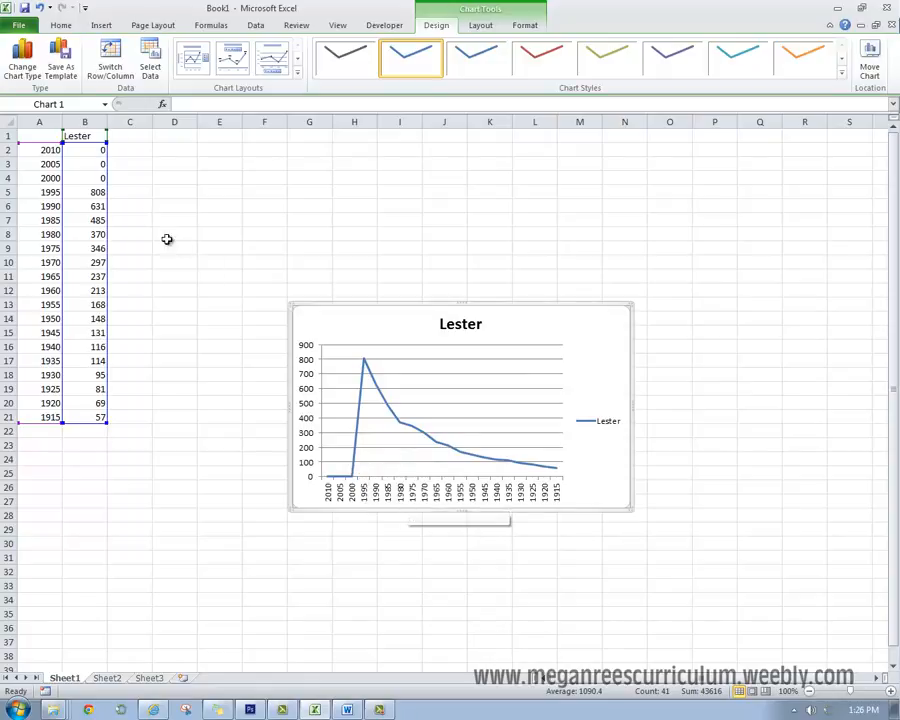
{"action": "left_click", "coordinate": [74, 154]}
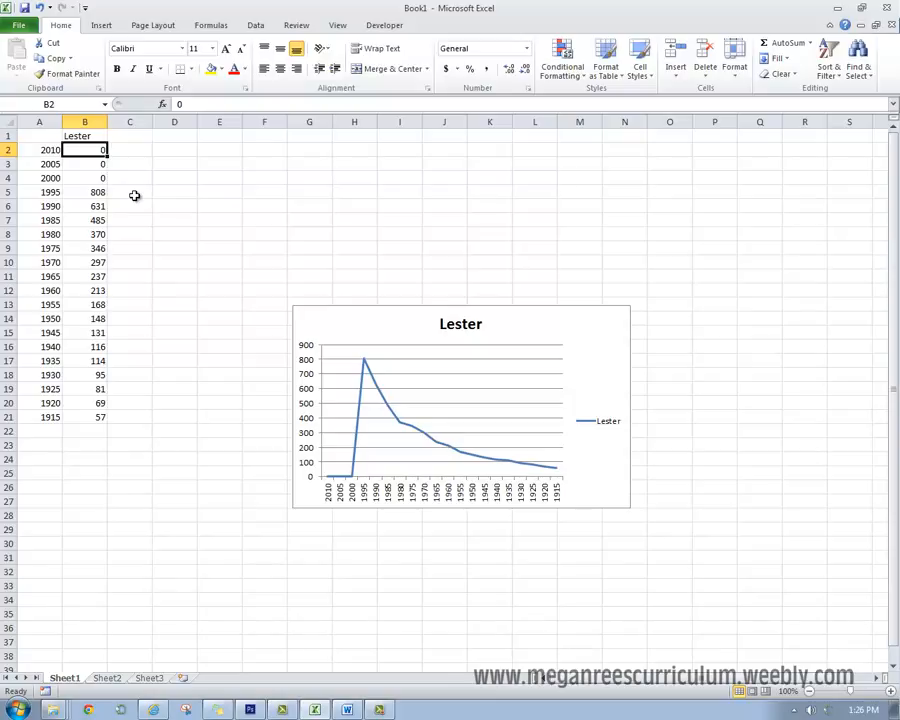
{"action": "left_click", "coordinate": [312, 396]}
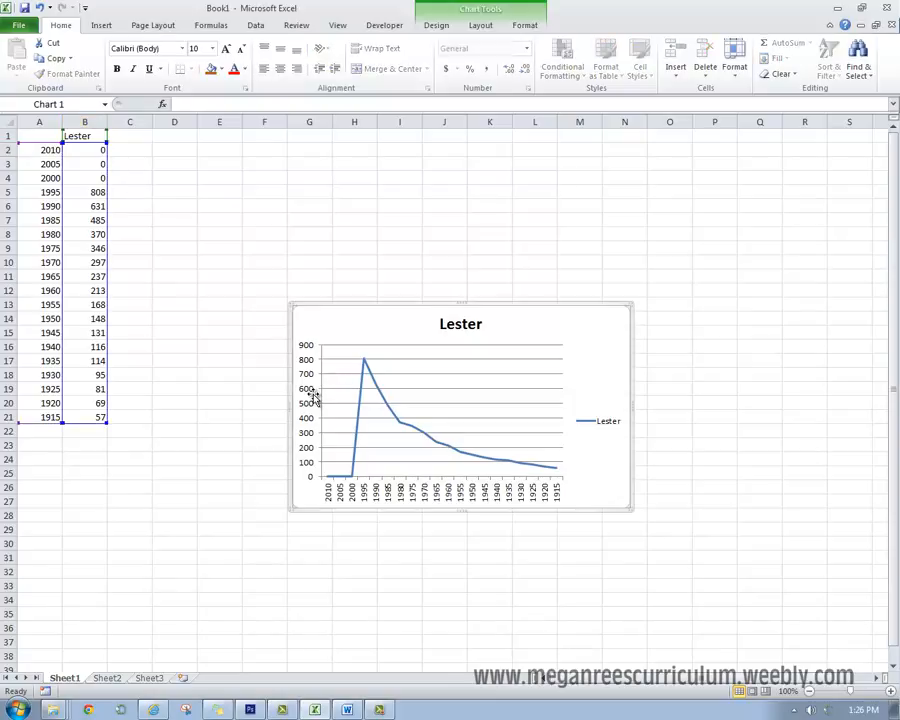
{"action": "left_click", "coordinate": [311, 477]}
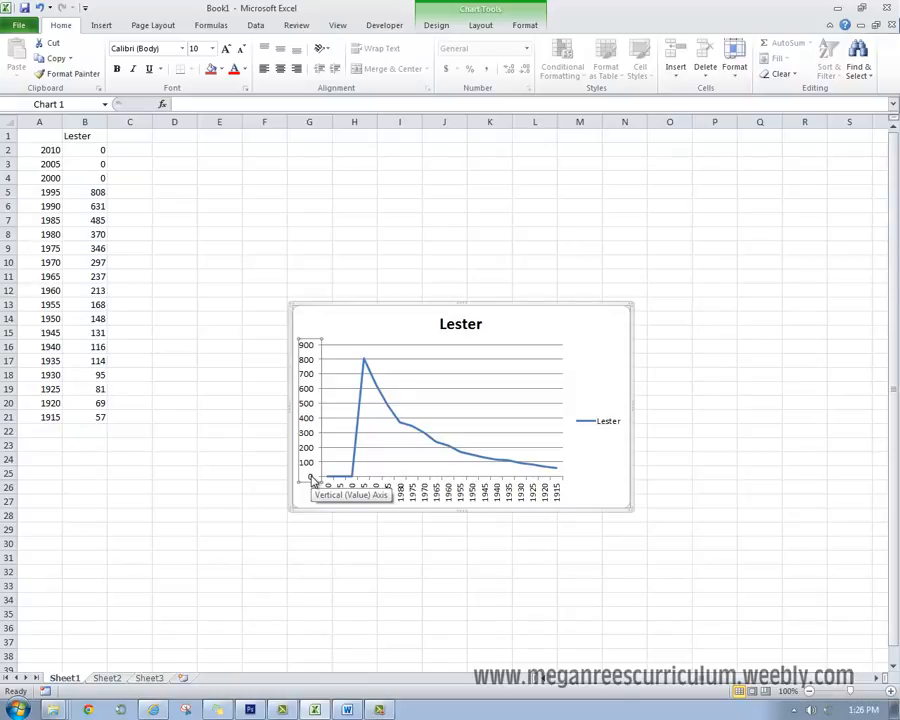
{"action": "left_click", "coordinate": [684, 571]}
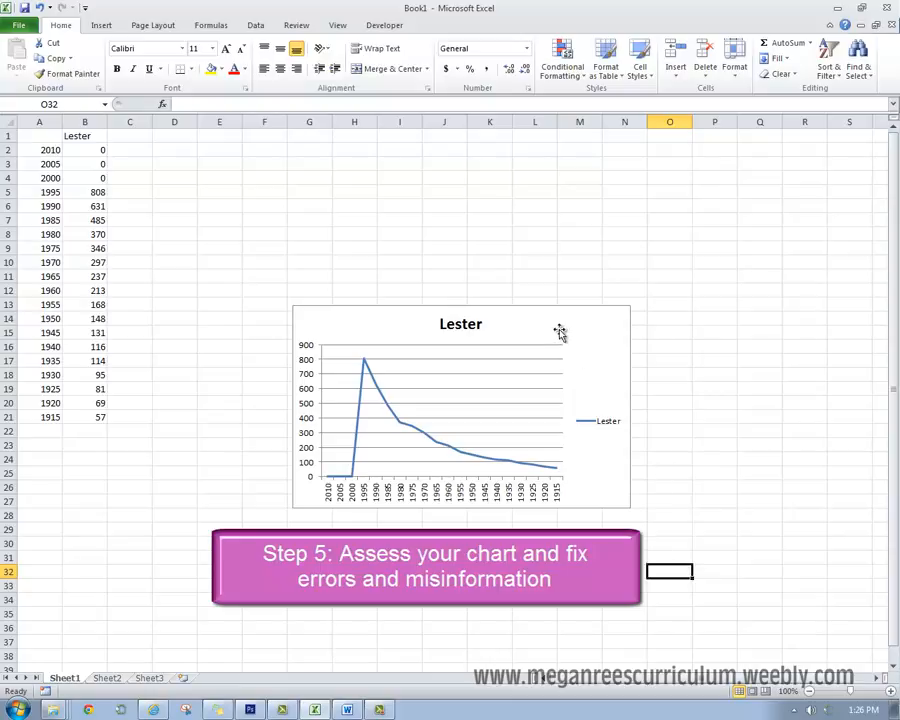
- Move the Lester chart up beside the data and put its horizontal axis categories in reverse order
{"action": "left_click_drag", "start_coordinate": [557, 328], "coordinate": [456, 219]}
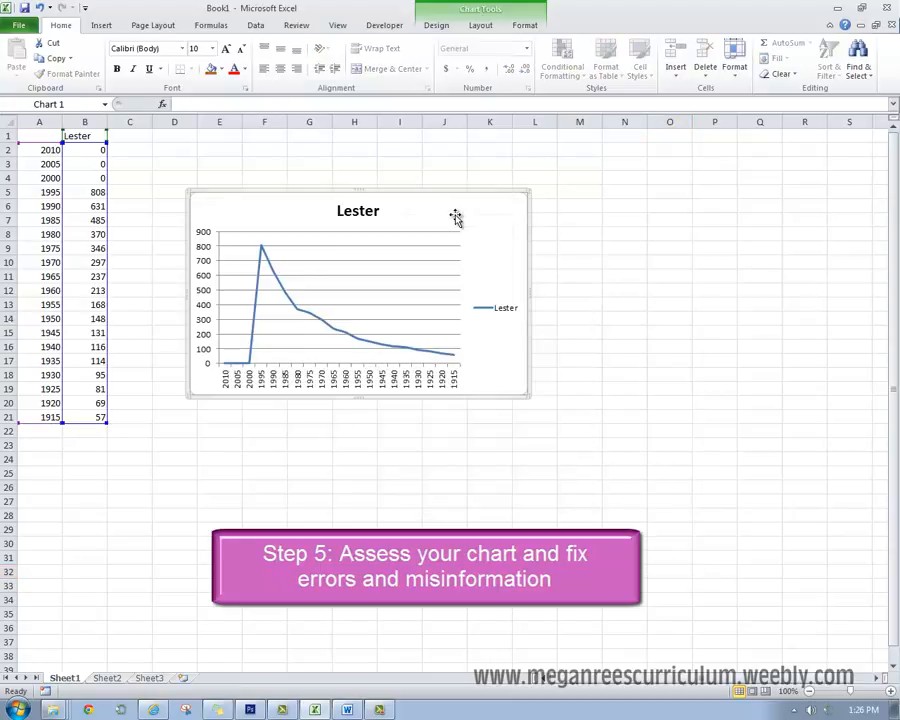
{"action": "left_click", "coordinate": [354, 381]}
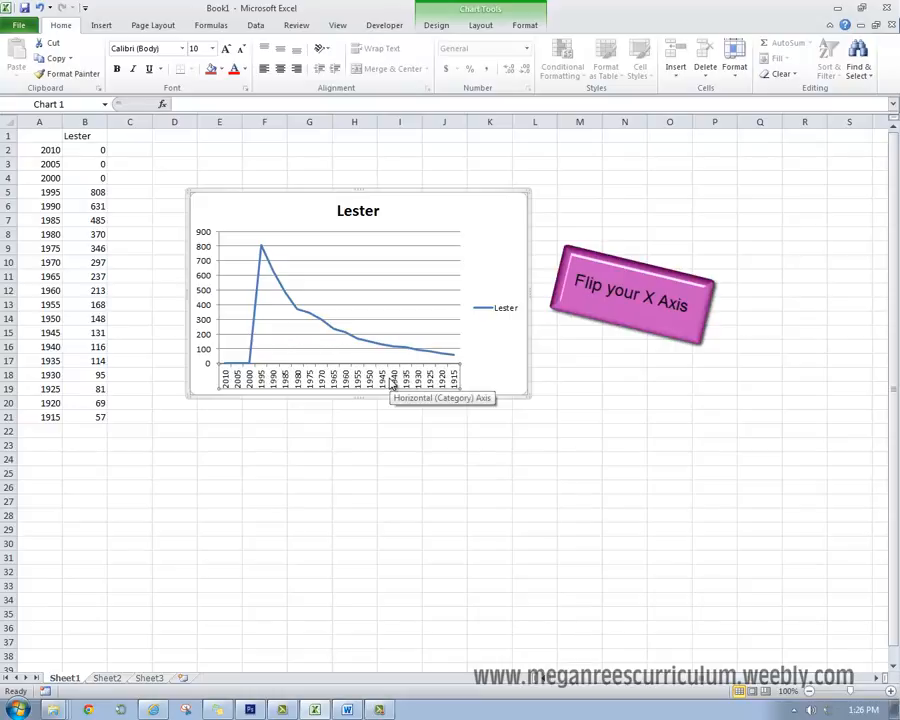
{"action": "right_click", "coordinate": [392, 385]}
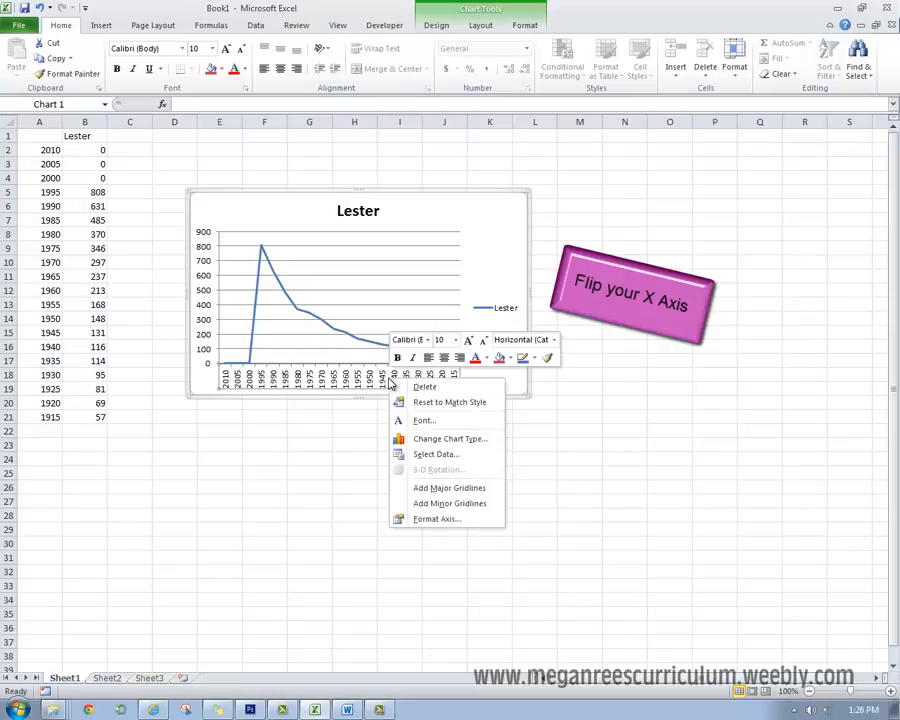
{"action": "left_click", "coordinate": [430, 519]}
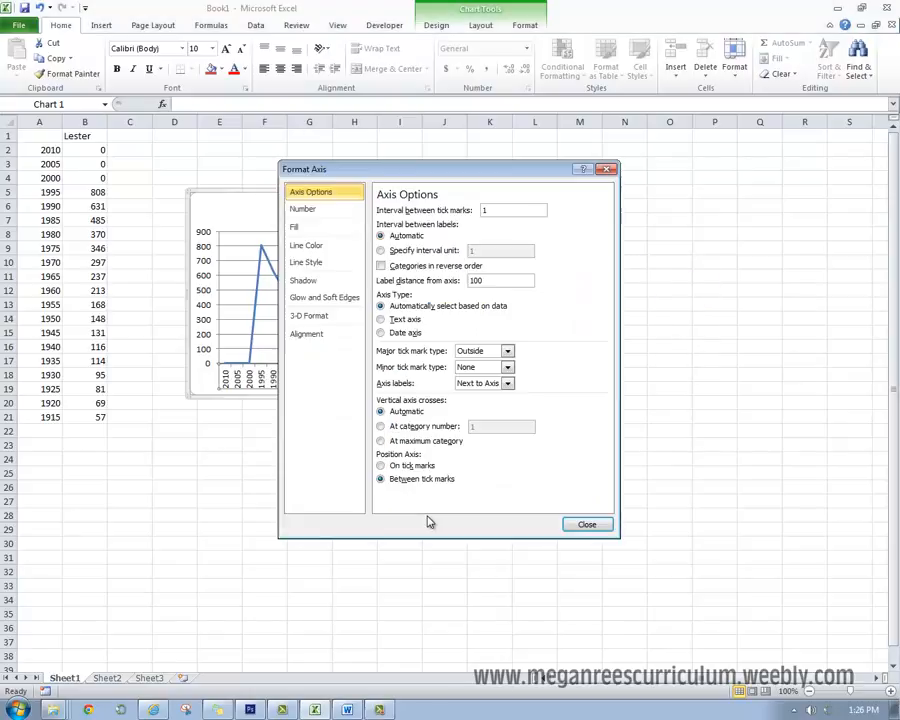
{"action": "left_click", "coordinate": [380, 268]}
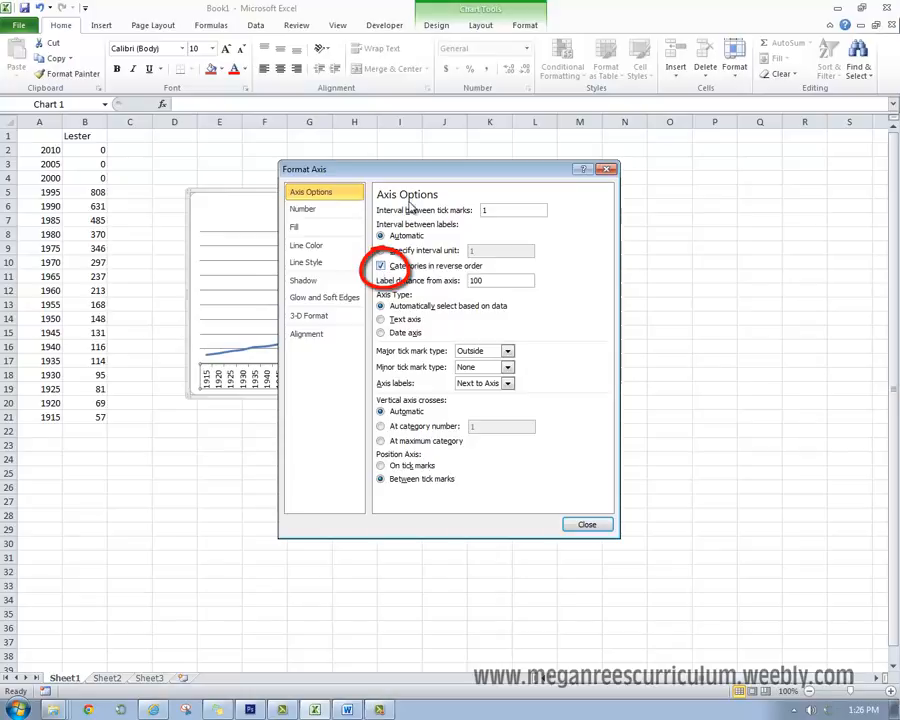
- Make the vertical axis cross the horizontal axis at the maximum category and close the axis settings
{"action": "left_click_drag", "start_coordinate": [420, 176], "coordinate": [713, 180]}
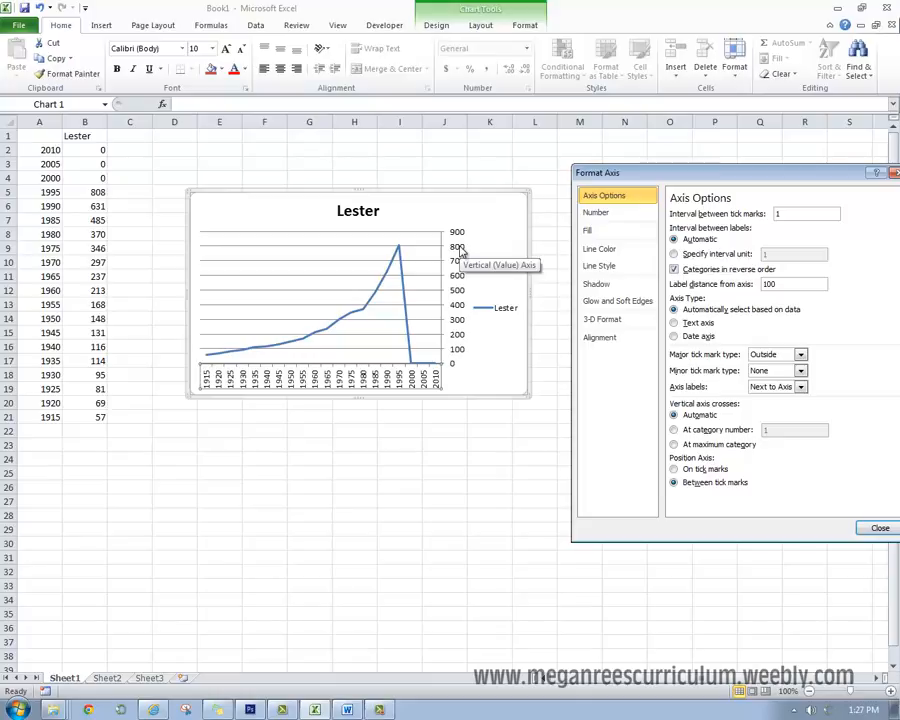
{"action": "left_click", "coordinate": [674, 445]}
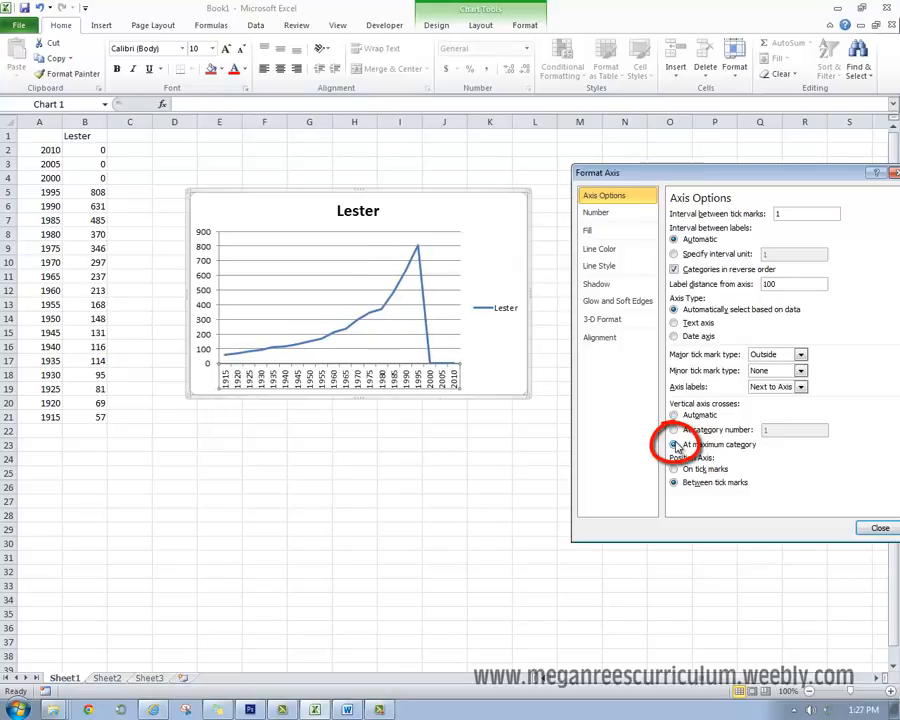
{"action": "left_click_drag", "start_coordinate": [621, 174], "coordinate": [596, 201]}
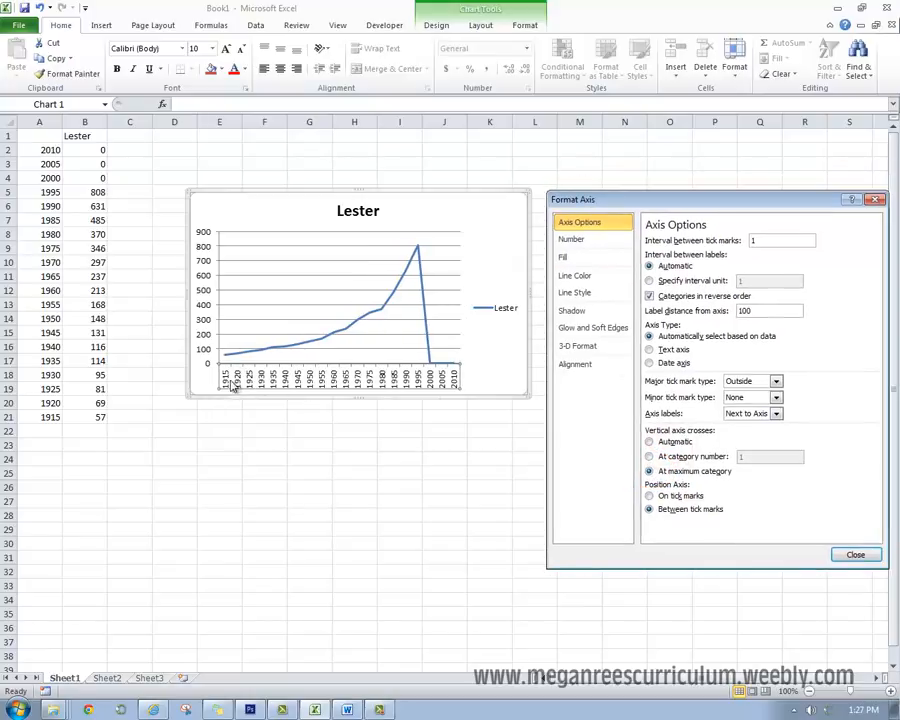
{"action": "left_click", "coordinate": [843, 558]}
{"action": "left_click", "coordinate": [612, 516]}
{"action": "left_click", "coordinate": [454, 384]}
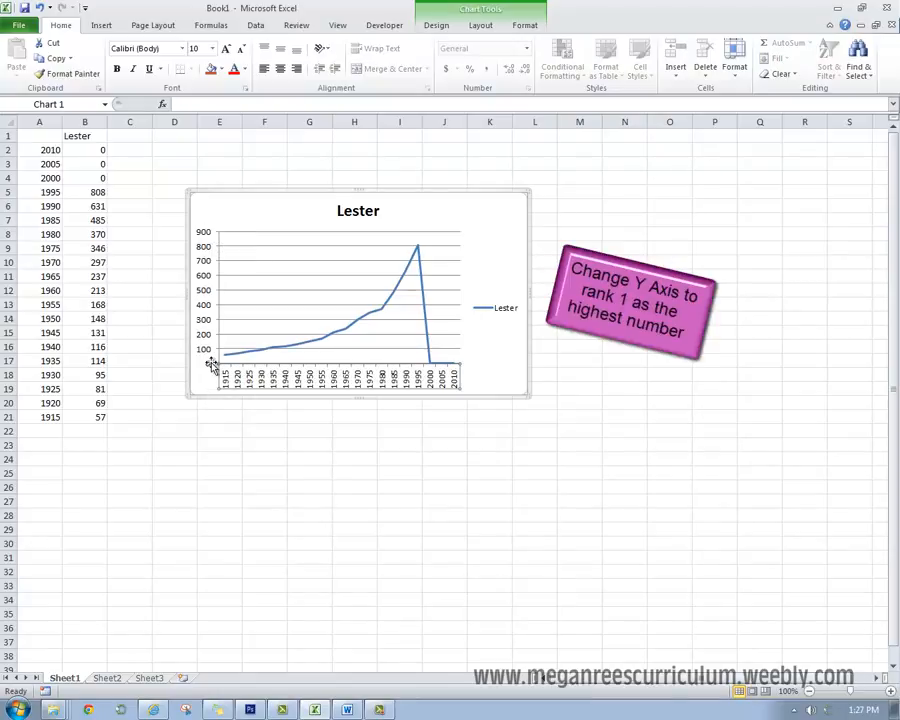
- Fix the chart's vertical axis bounds at a minimum of 1 and a maximum of 1000
{"action": "left_click", "coordinate": [209, 328]}
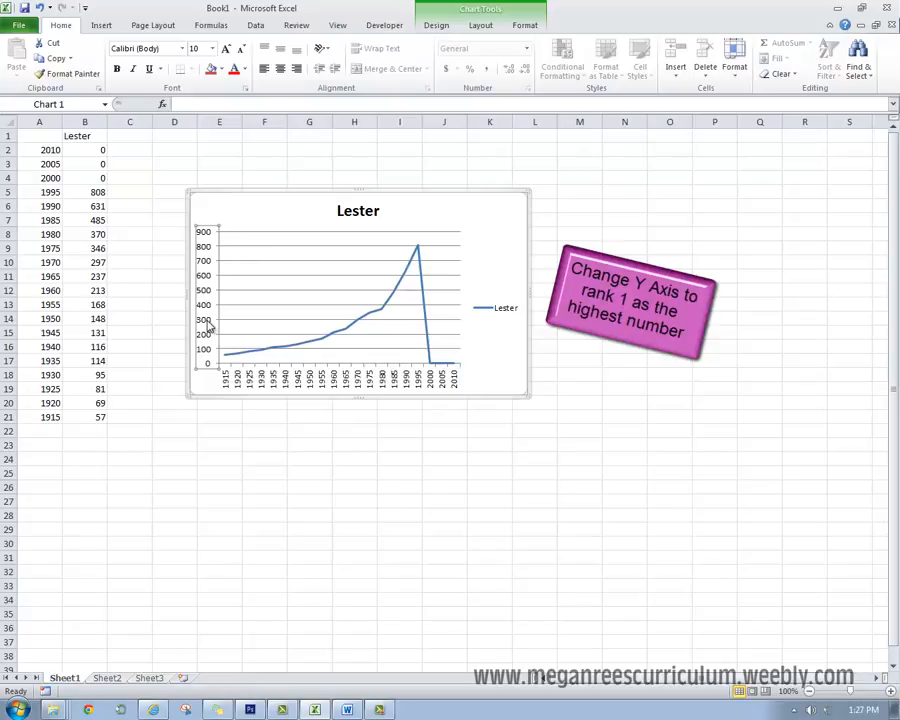
{"action": "right_click", "coordinate": [209, 325]}
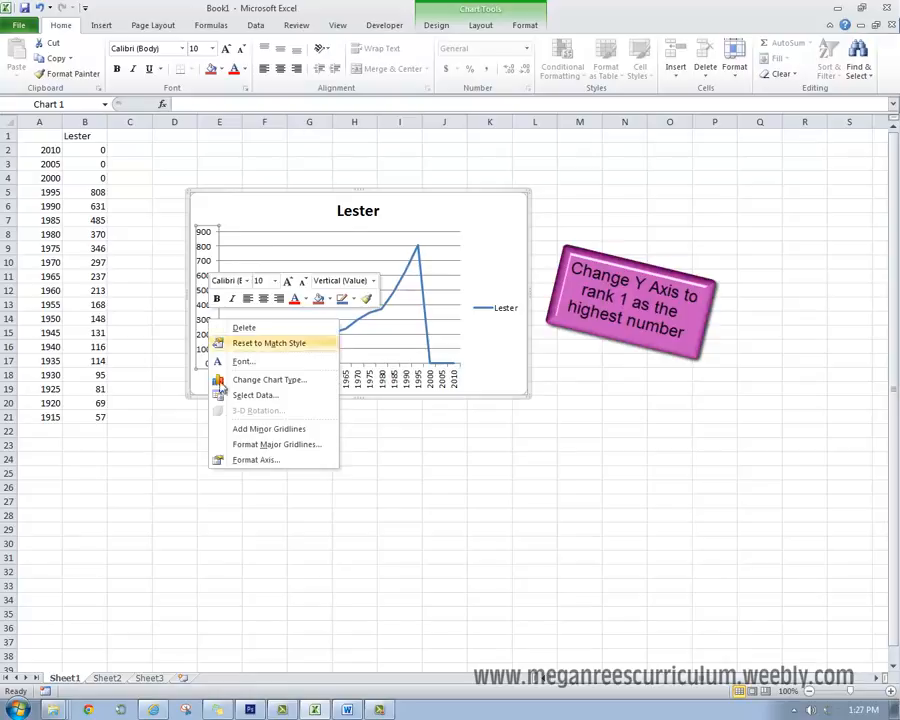
{"action": "left_click", "coordinate": [234, 456]}
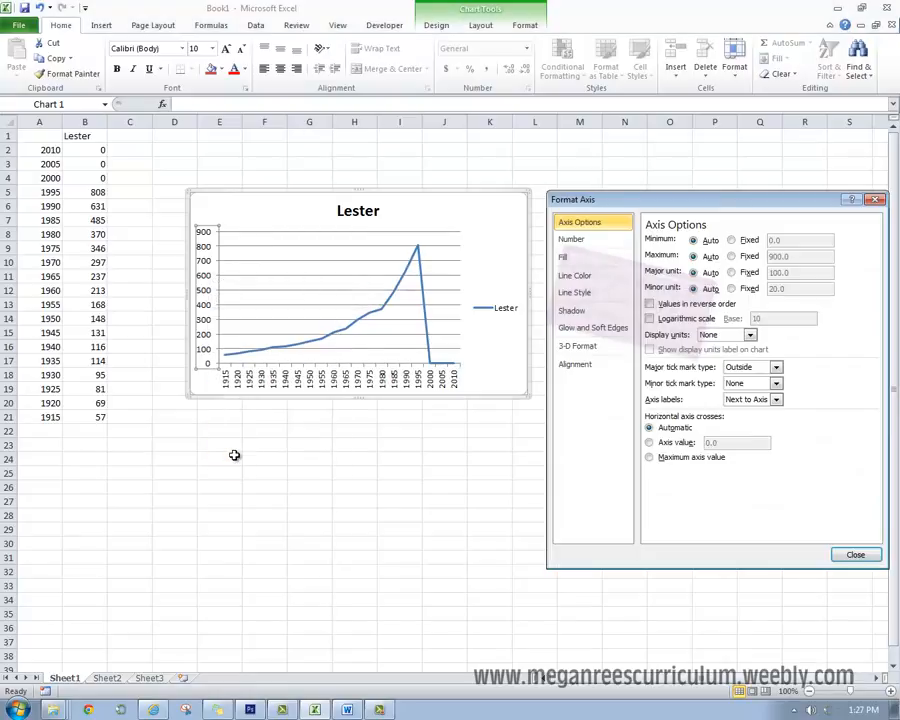
{"action": "left_click", "coordinate": [731, 240]}
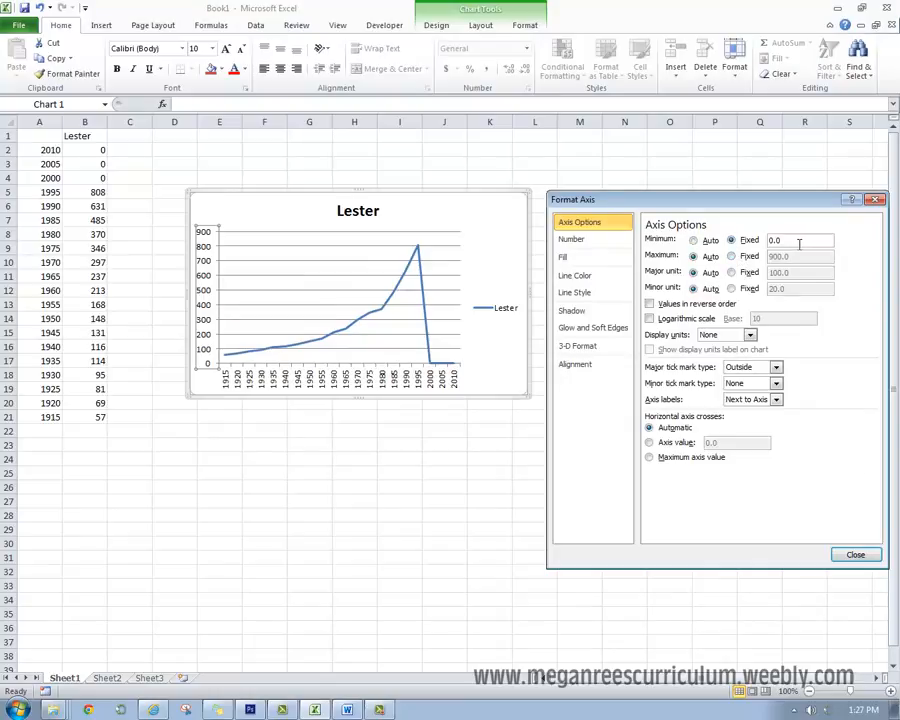
{"action": "left_click_drag", "start_coordinate": [796, 242], "coordinate": [740, 250]}
{"action": "type", "text": "1"}
{"action": "left_click", "coordinate": [741, 256]}
{"action": "left_click_drag", "start_coordinate": [816, 259], "coordinate": [756, 261]}
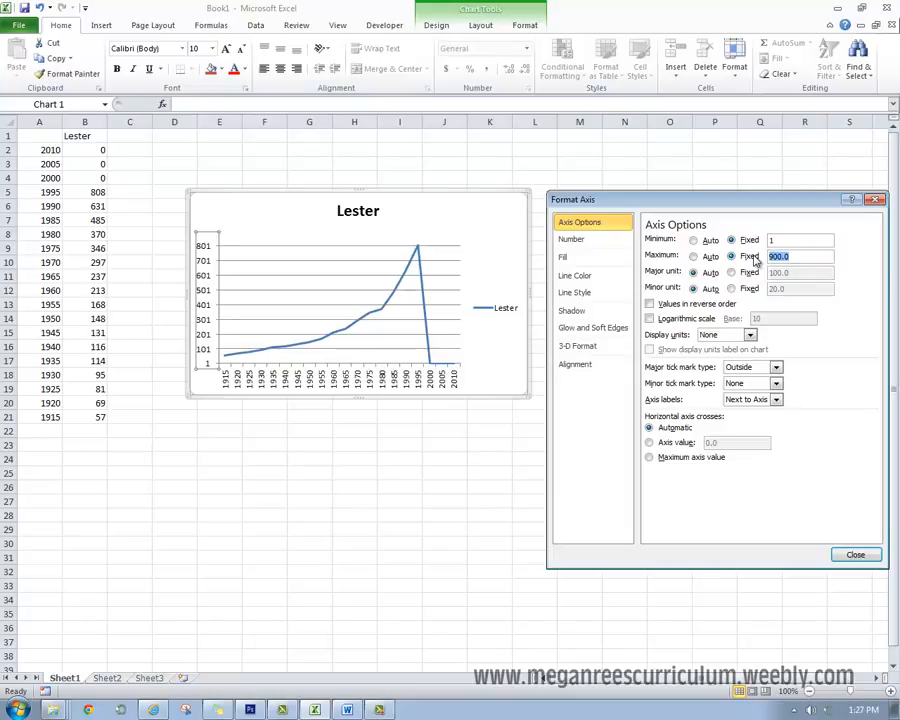
{"action": "type", "text": "1000"}
{"action": "left_click", "coordinate": [794, 242]}
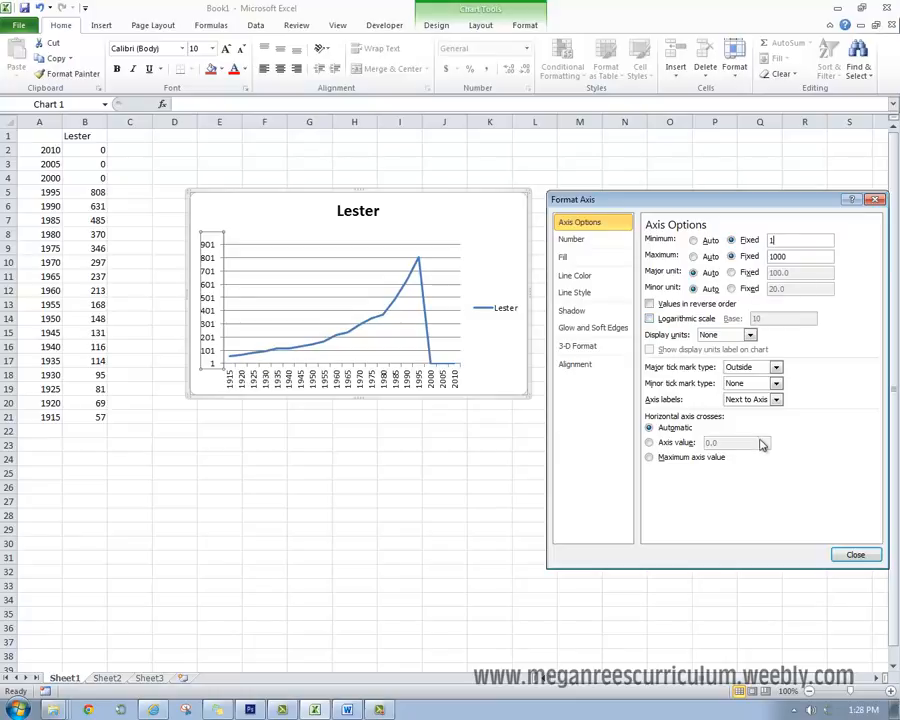
- Put the vertical axis values in reverse order with the horizontal axis crossing at the maximum axis value, and close the settings
{"action": "left_click", "coordinate": [649, 304]}
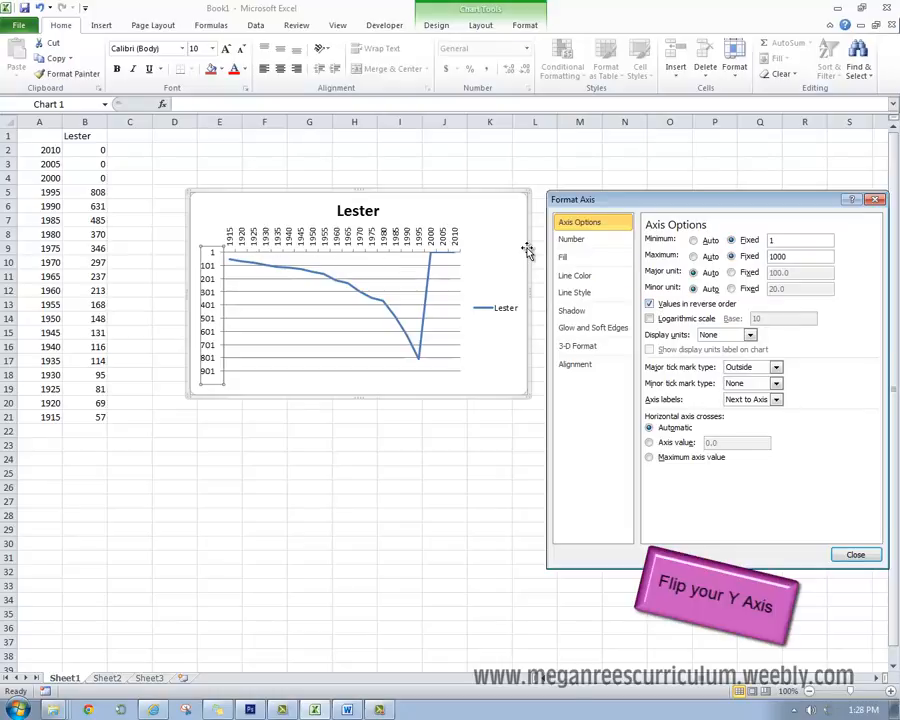
{"action": "left_click", "coordinate": [649, 457]}
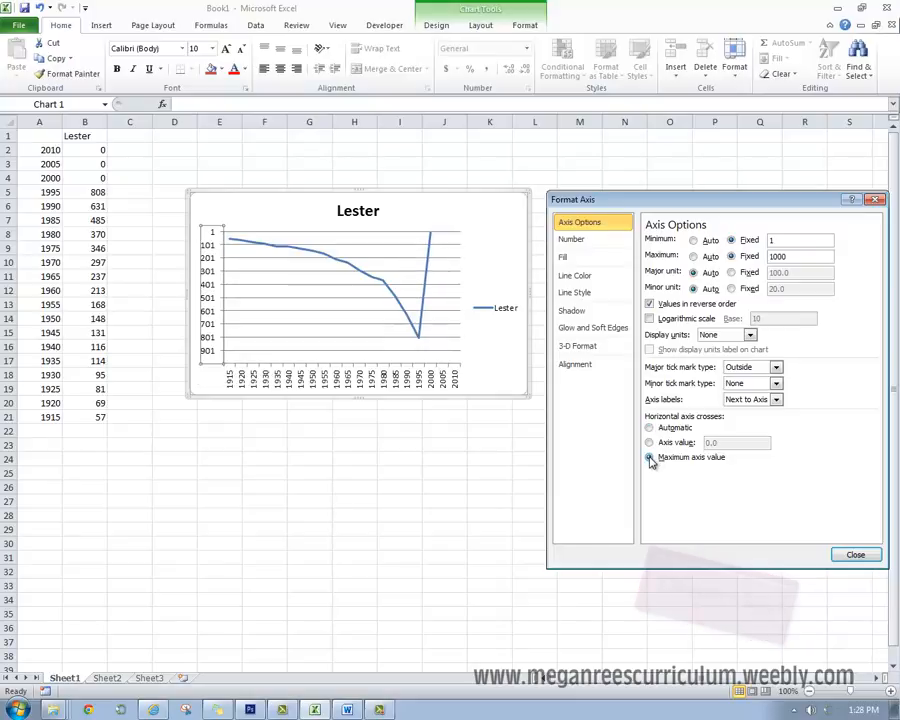
{"action": "left_click", "coordinate": [856, 554]}
{"action": "left_click", "coordinate": [483, 505]}
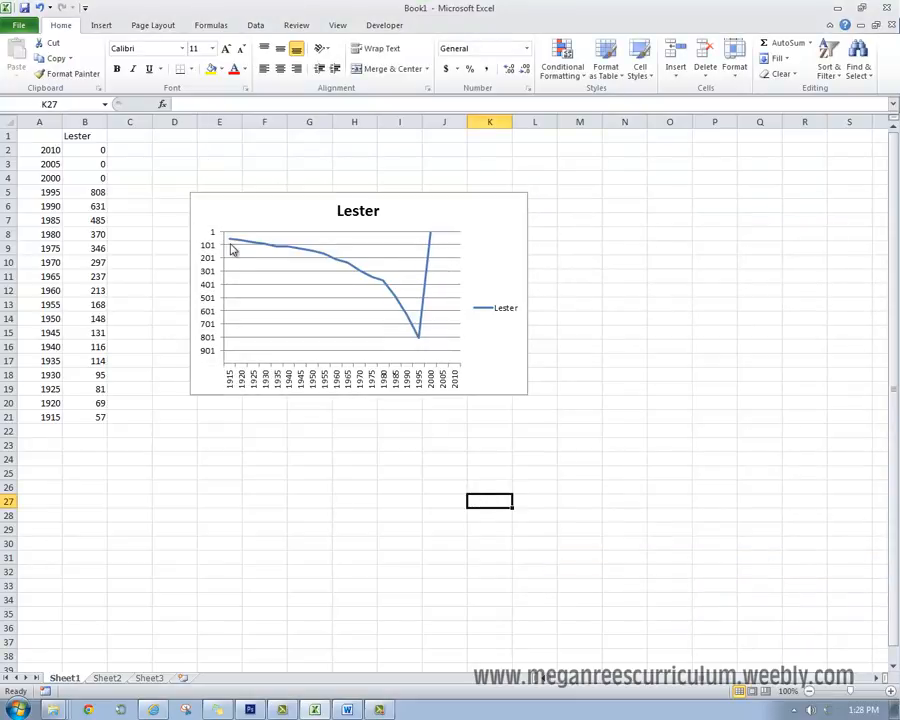
- Replace the zero ranks in B4, B3 and B2 with 1001
{"action": "mouse_move", "coordinate": [227, 242]}
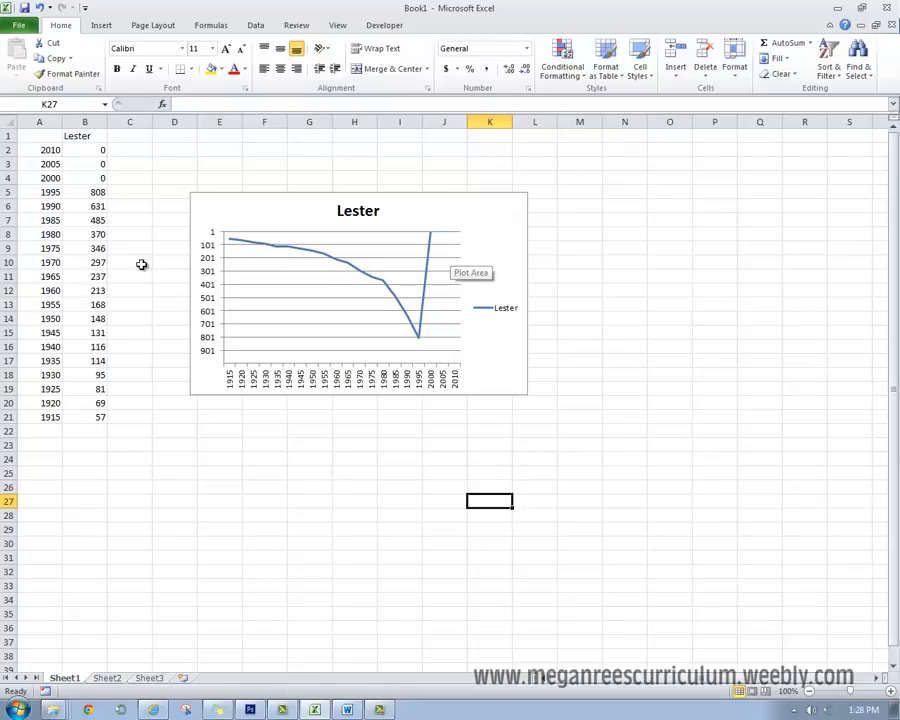
{"action": "left_click", "coordinate": [100, 177]}
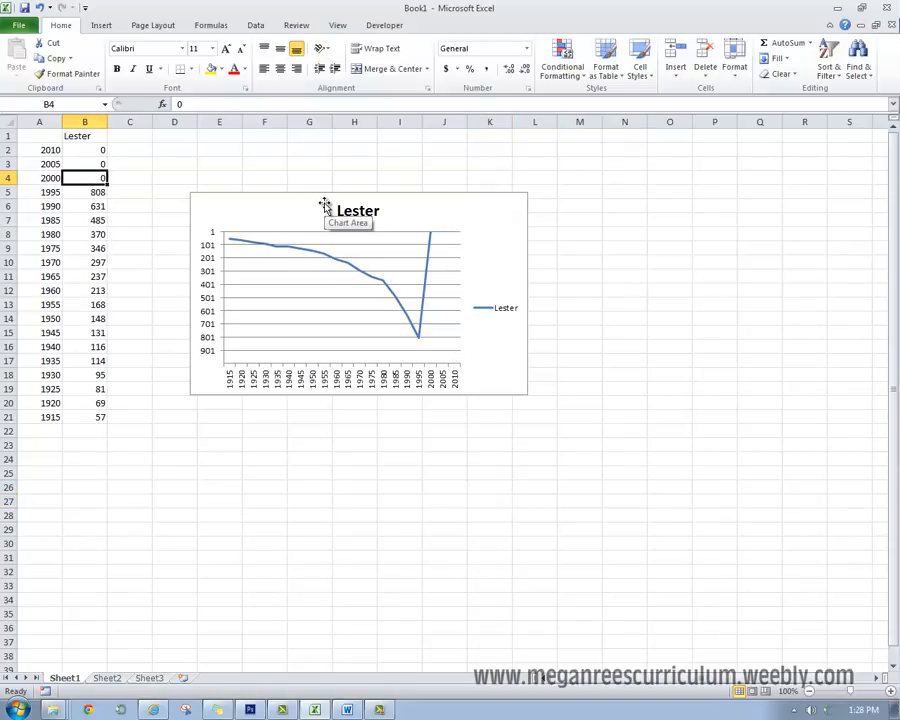
{"action": "type", "text": "1001"}
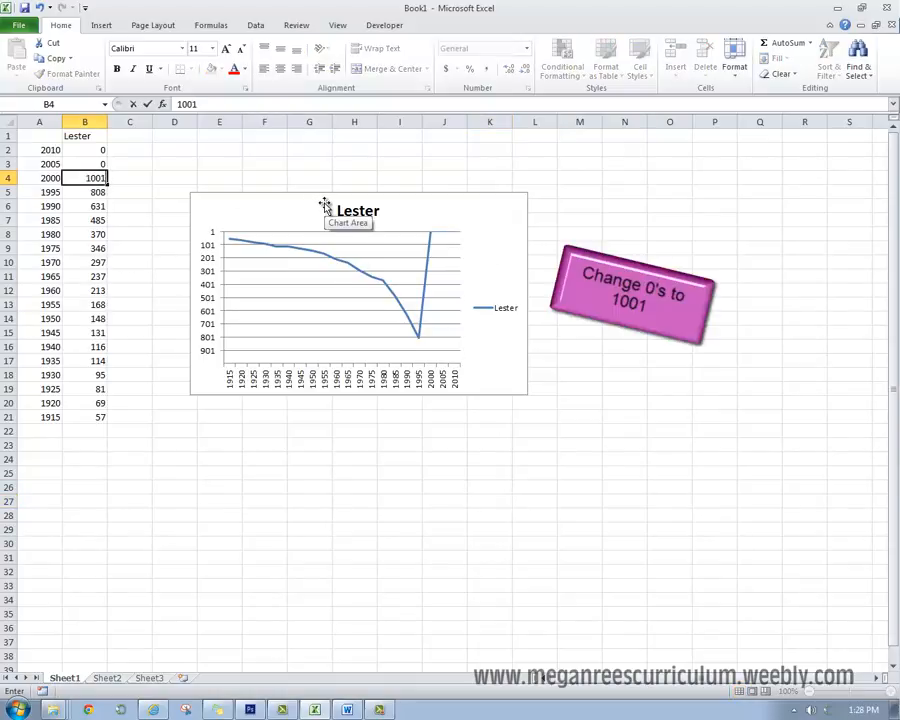
{"action": "key", "text": "Up"}
{"action": "type", "text": "100"}
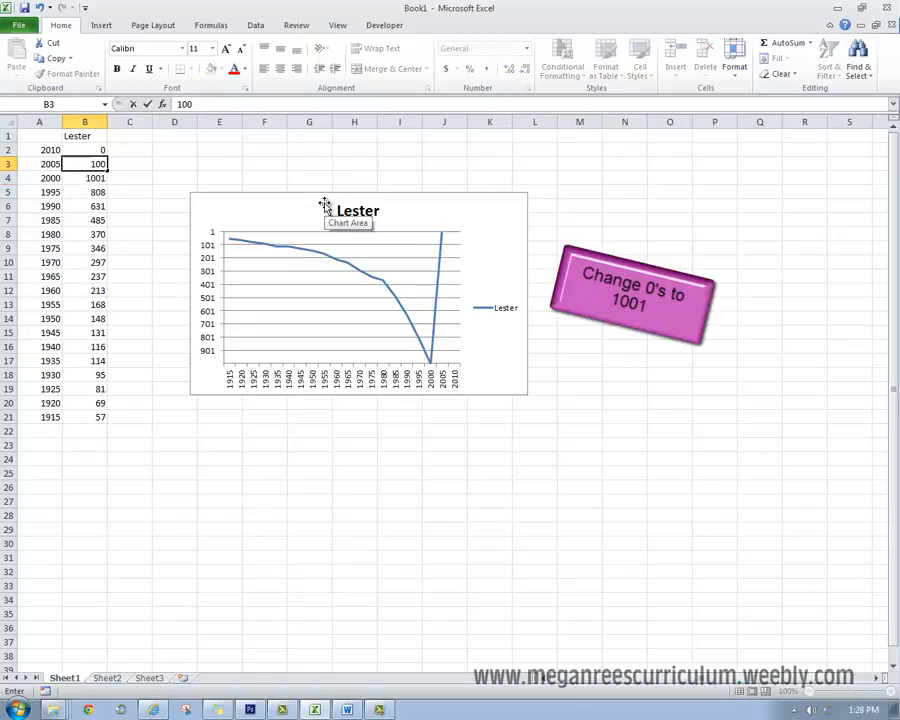
{"action": "type", "text": "1"}
{"action": "key", "text": "Up"}
{"action": "type", "text": "1001"}
{"action": "key", "text": "Return"}
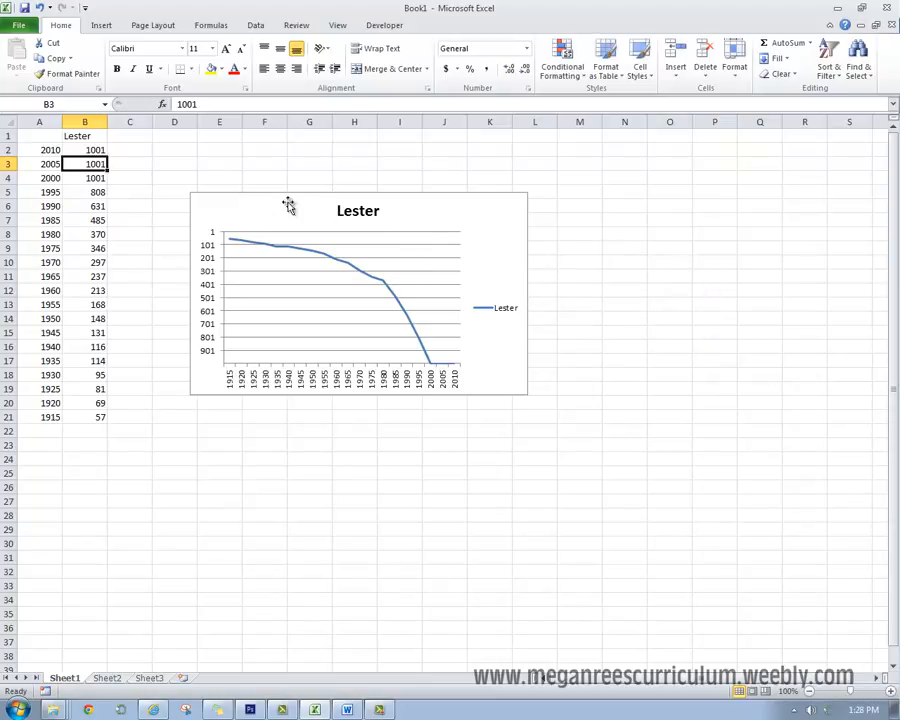
- Move the Lester chart down below the data rows to free the space beside the table
{"action": "left_click_drag", "start_coordinate": [474, 223], "coordinate": [474, 458]}
{"action": "left_click", "coordinate": [610, 504]}
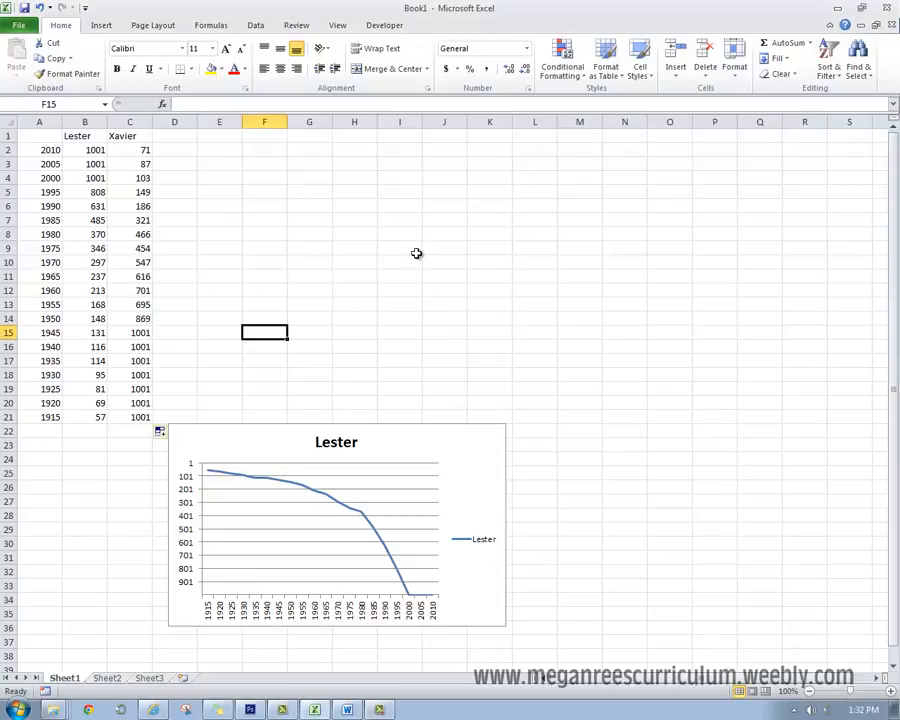
{"action": "left_click", "coordinate": [343, 195]}
{"action": "left_click", "coordinate": [170, 187]}
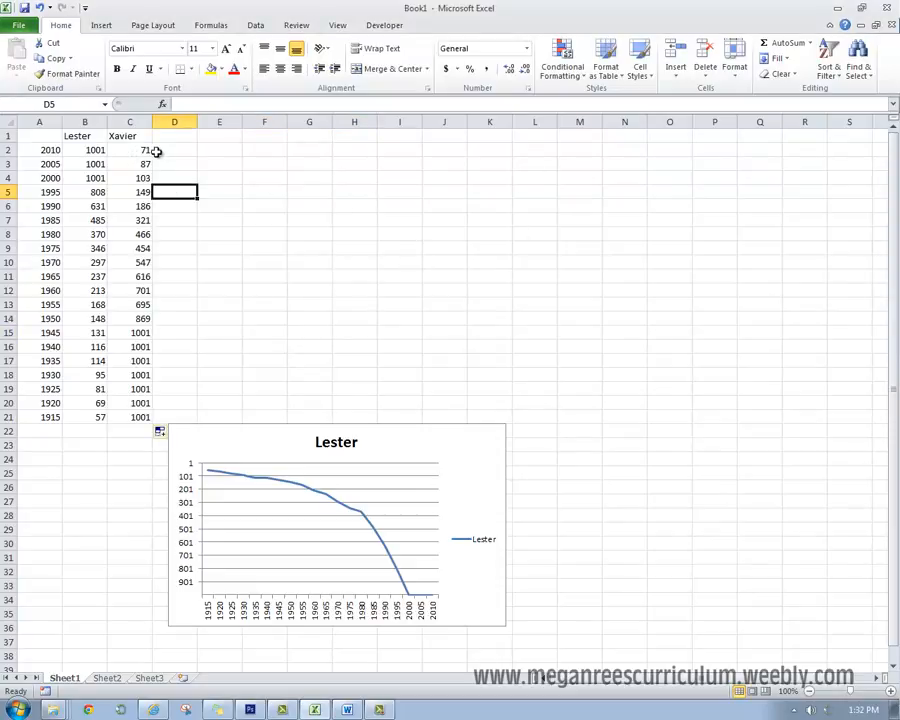
- Move the Xavier column to column D and fill C2:C21 with a descending year series starting with 2012 and 2006
{"action": "left_click_drag", "start_coordinate": [129, 136], "coordinate": [163, 278]}
{"action": "left_click", "coordinate": [148, 148]}
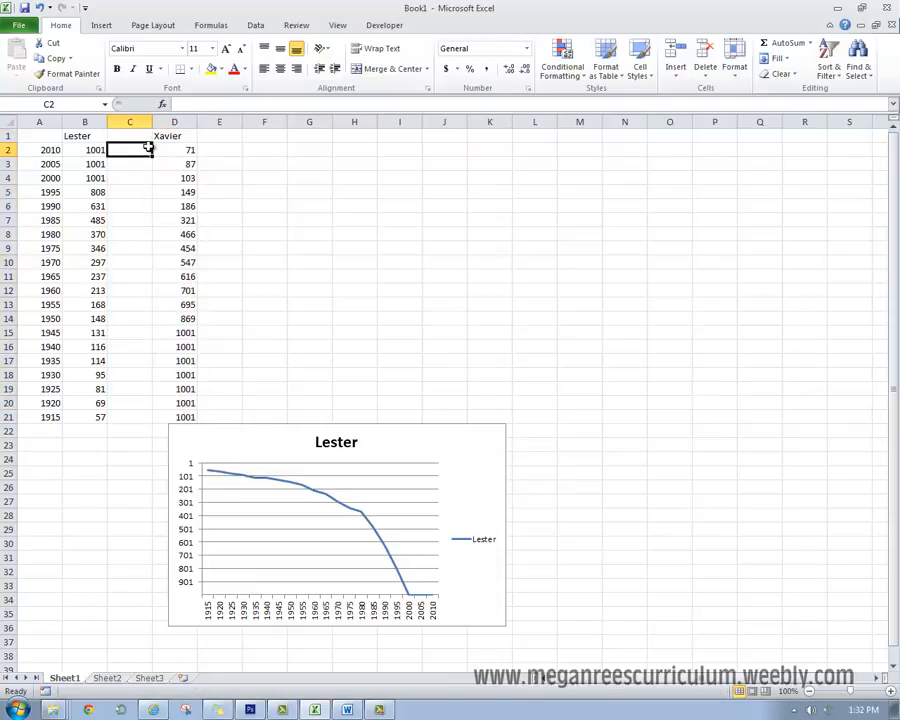
{"action": "type", "text": "2"}
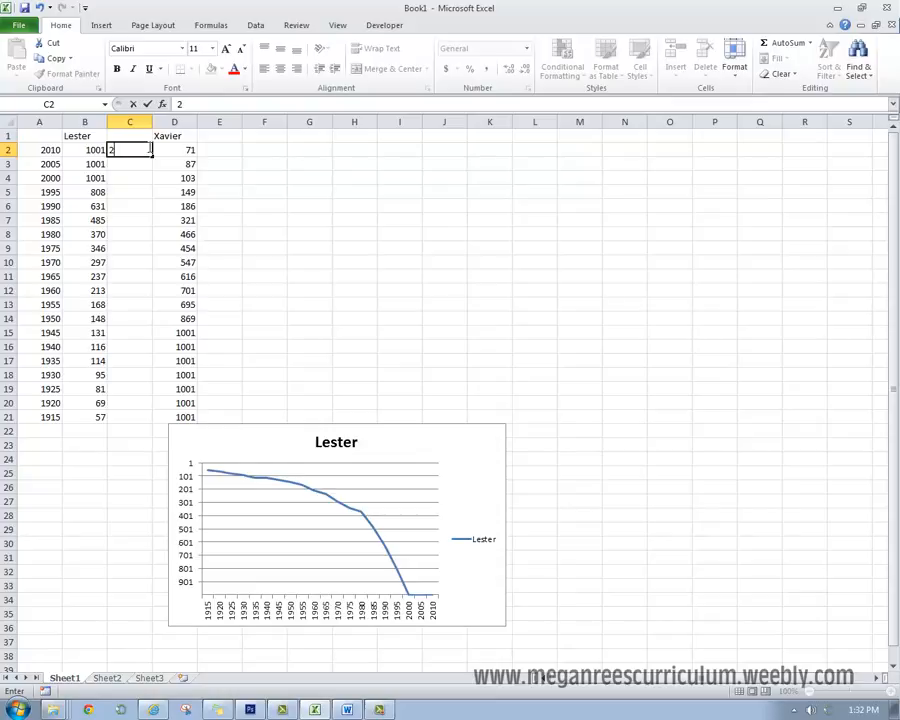
{"action": "type", "text": "1010"}
{"action": "key", "text": "Return"}
{"action": "type", "text": "2006"}
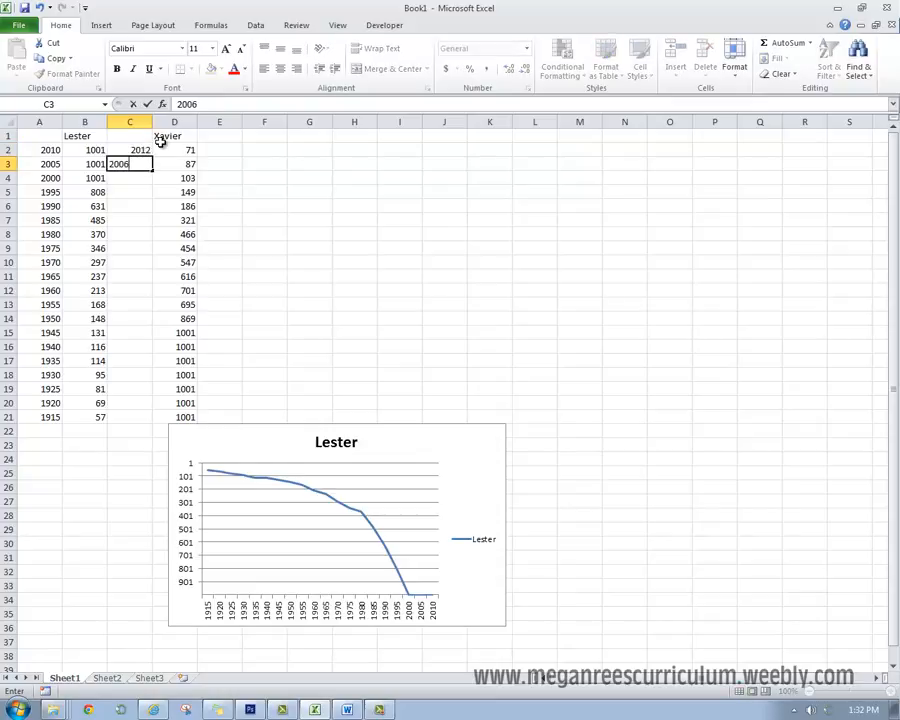
{"action": "key", "text": "Return"}
{"action": "left_click_drag", "start_coordinate": [145, 151], "coordinate": [108, 414]}
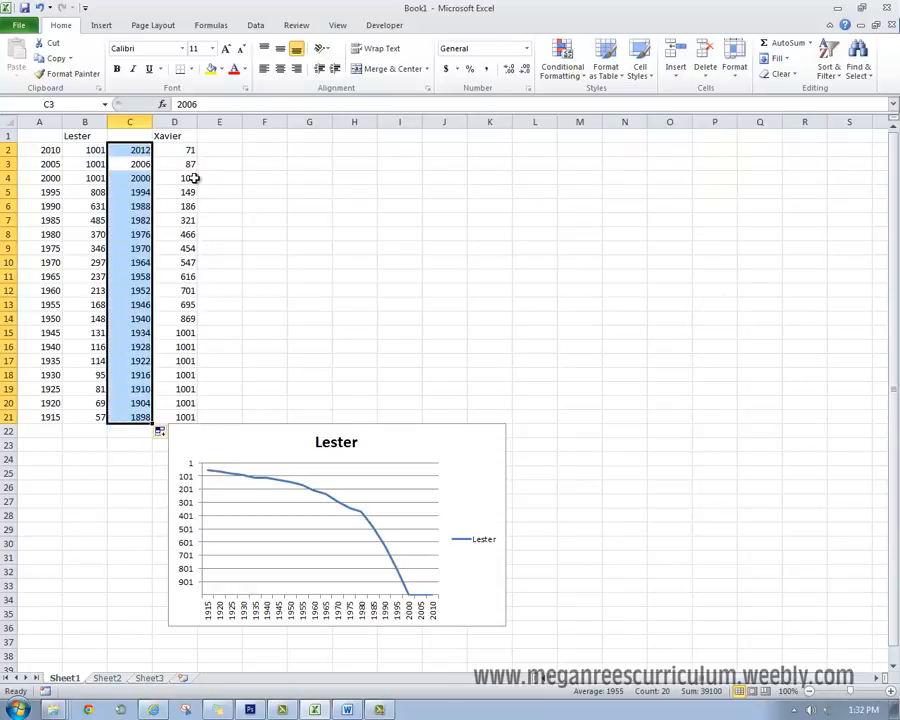
- Clear the year series from C2:C21 and return the Xavier column to column C
{"action": "key", "text": "Delete"}
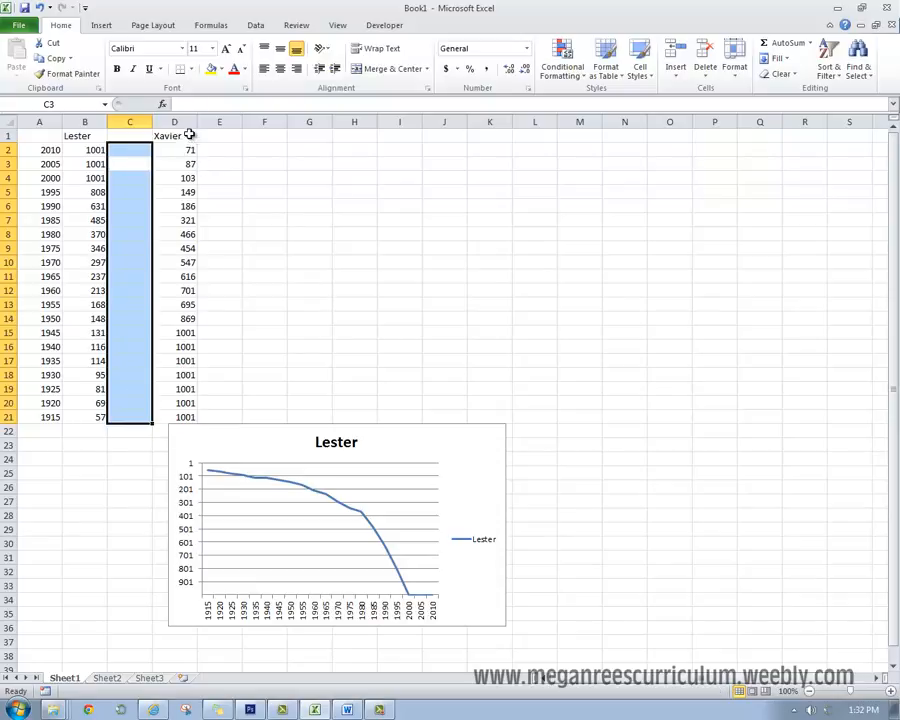
{"action": "left_click_drag", "start_coordinate": [190, 134], "coordinate": [478, 138]}
{"action": "left_click_drag", "start_coordinate": [171, 136], "coordinate": [140, 424]}
{"action": "left_click", "coordinate": [265, 345]}
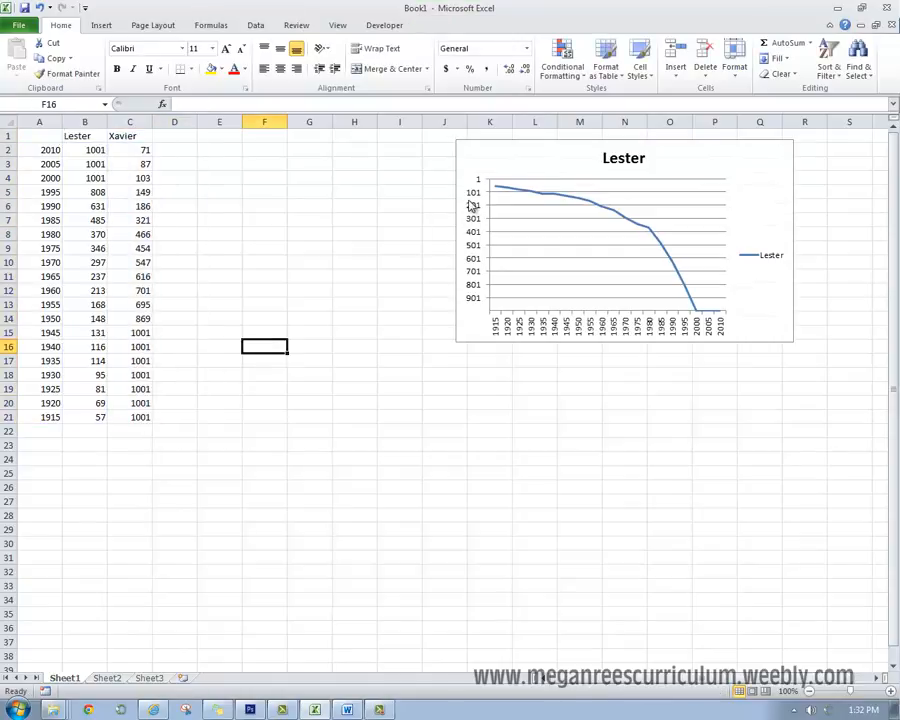
- Place the Lester chart beside the data table and extend its data range to include the Xavier column
{"action": "left_click_drag", "start_coordinate": [472, 205], "coordinate": [247, 322]}
{"action": "left_click", "coordinate": [185, 305]}
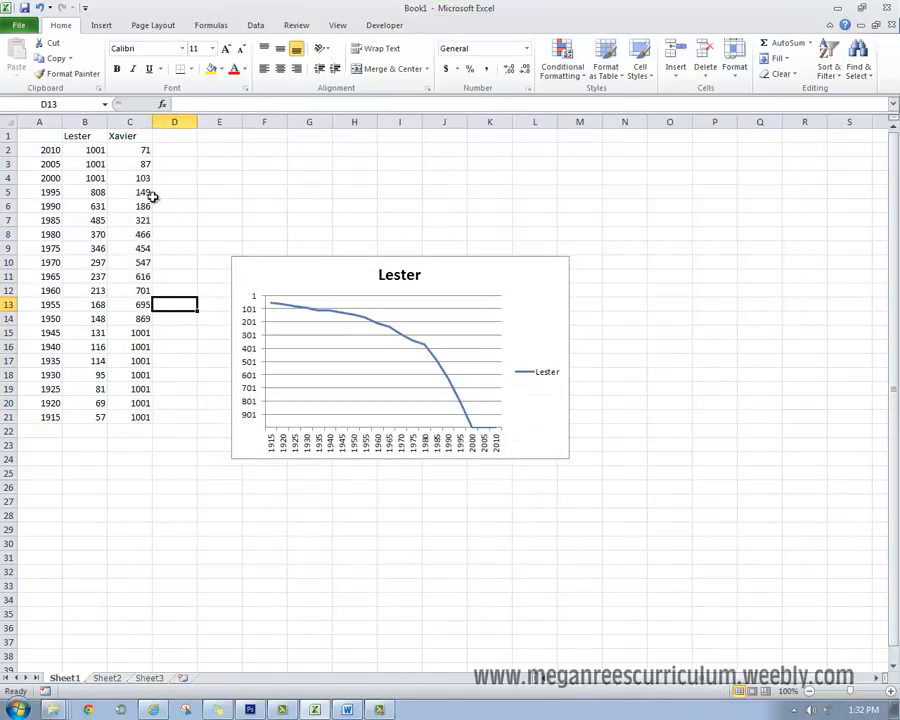
{"action": "left_click", "coordinate": [155, 195]}
{"action": "left_click_drag", "start_coordinate": [125, 137], "coordinate": [145, 418]}
{"action": "left_click", "coordinate": [188, 334]}
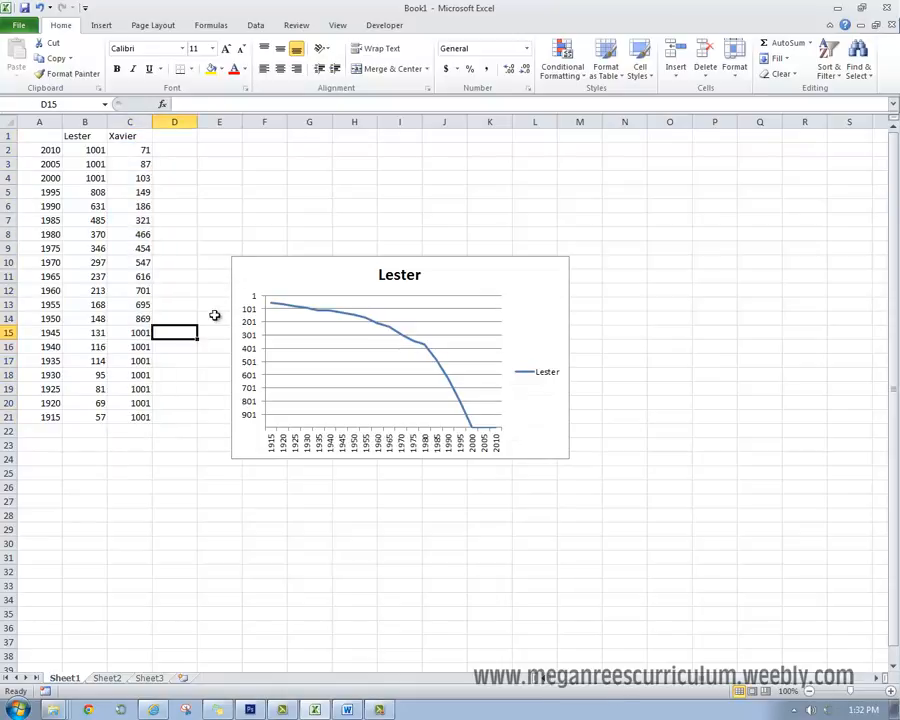
{"action": "left_click", "coordinate": [254, 273]}
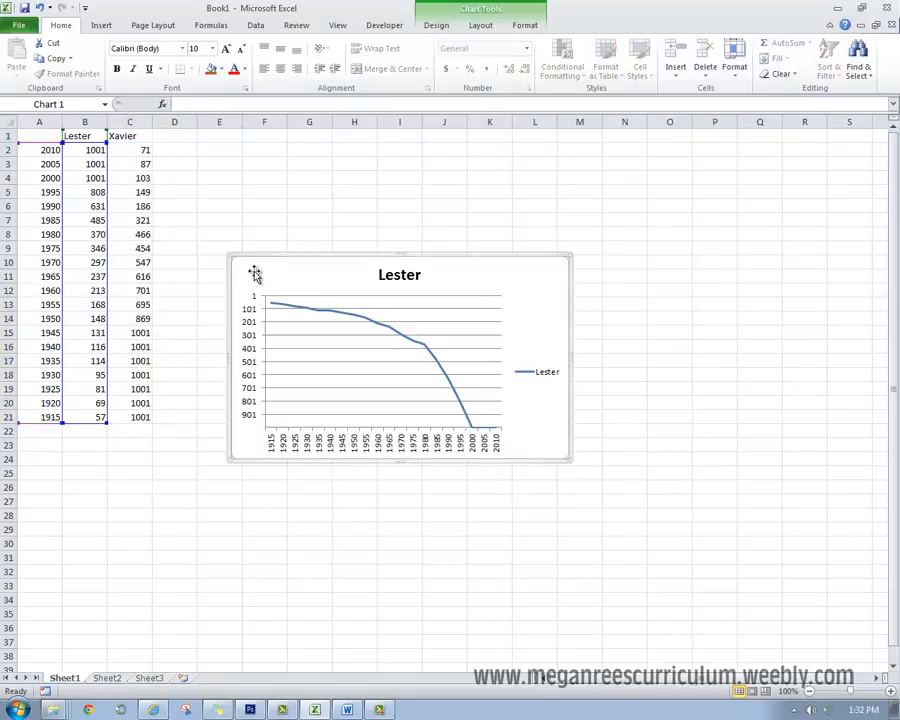
{"action": "left_click", "coordinate": [653, 368]}
{"action": "left_click", "coordinate": [525, 288]}
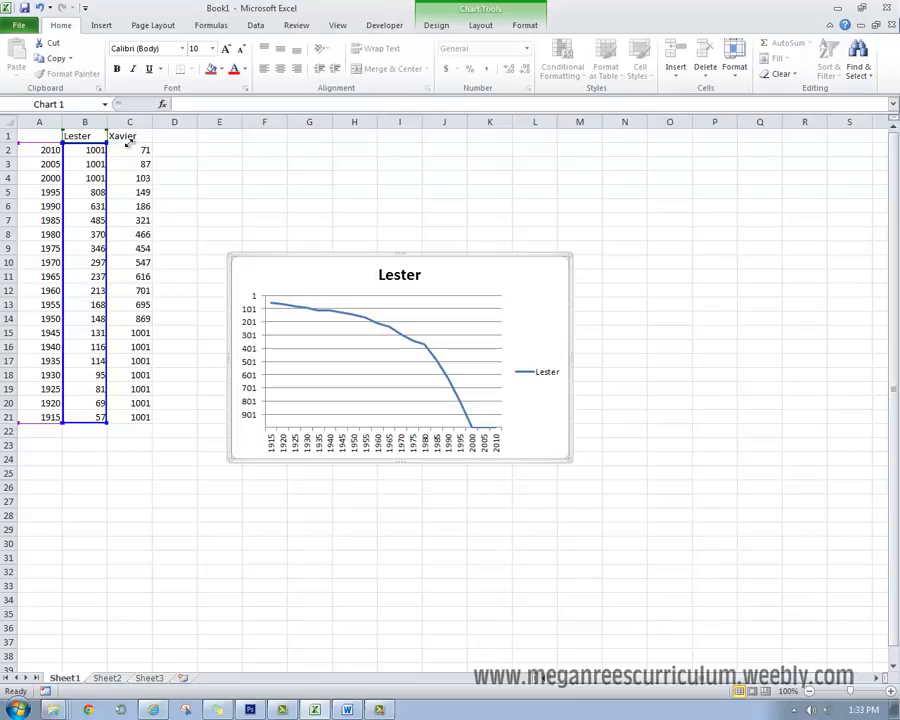
{"action": "left_click_drag", "start_coordinate": [128, 141], "coordinate": [151, 143]}
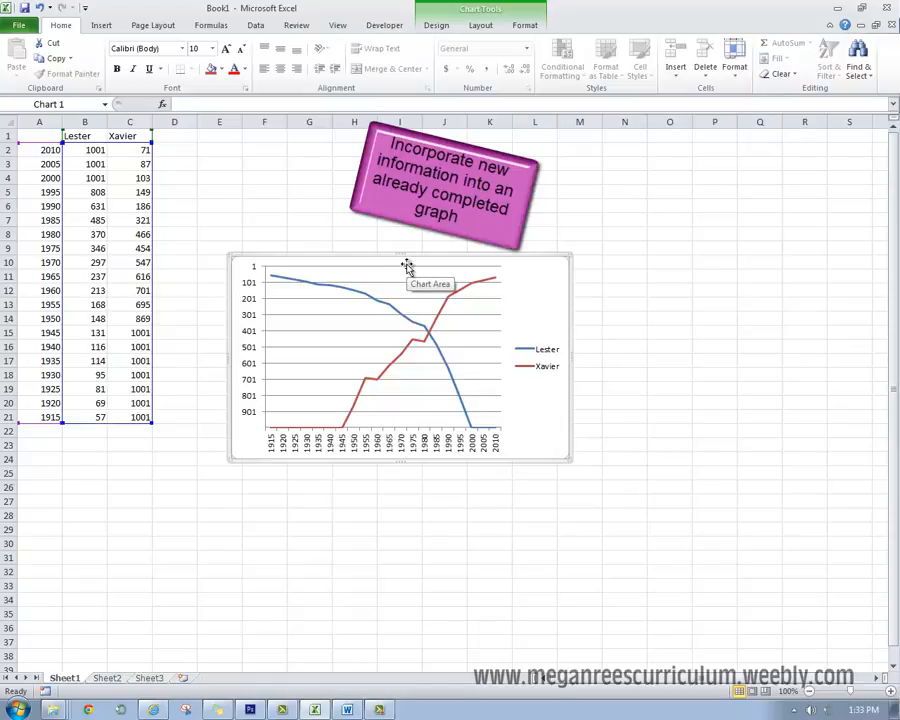
- Apply a chart layout that includes a chart title and a vertical axis title
{"action": "left_click", "coordinate": [436, 25]}
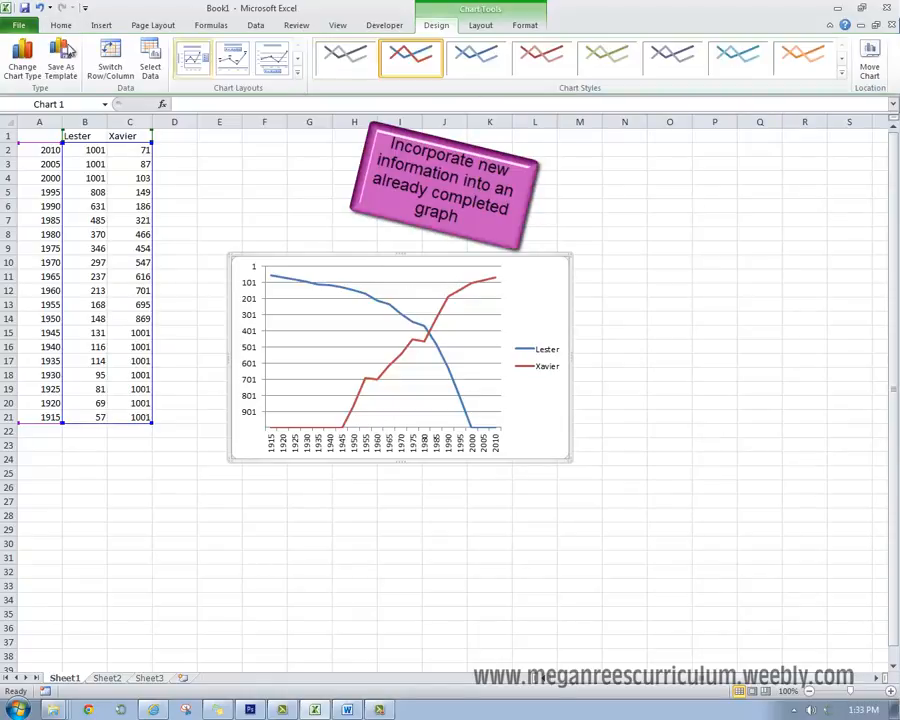
{"action": "left_click", "coordinate": [272, 58]}
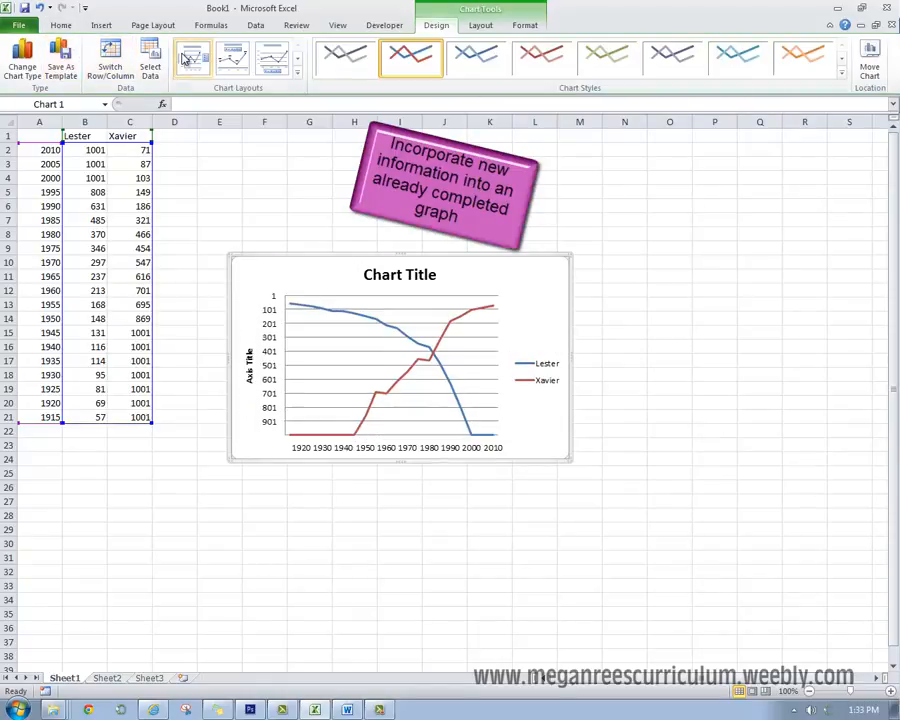
- Try to change the chart title to "Name Popularity"
{"action": "left_click", "coordinate": [373, 272]}
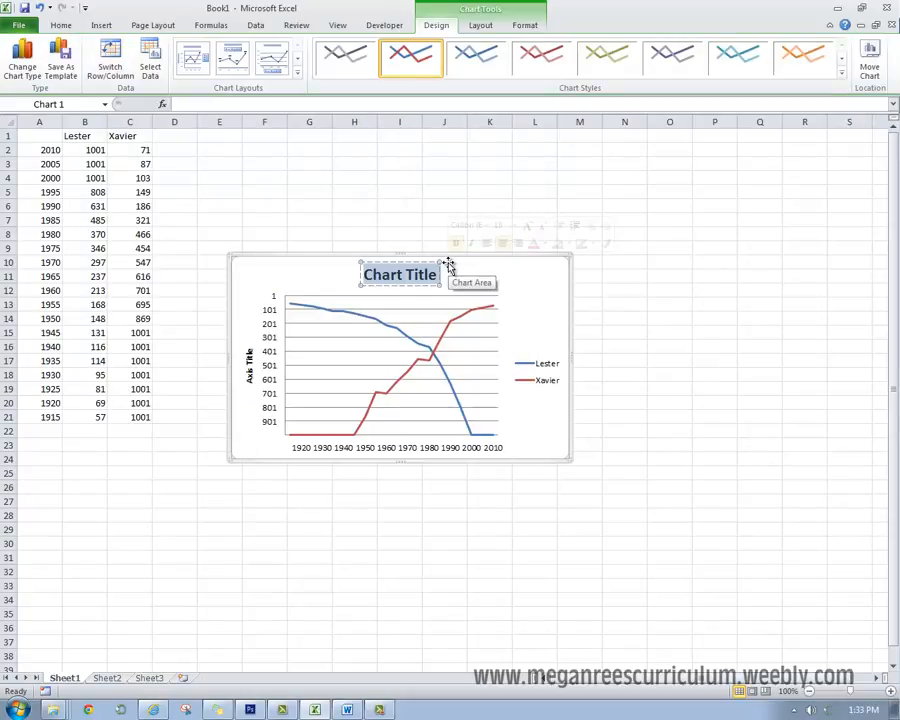
{"action": "type", "text": "Po"}
{"action": "key", "text": "BackSpace"}
{"action": "key", "text": "BackSpace"}
{"action": "type", "text": "Na"}
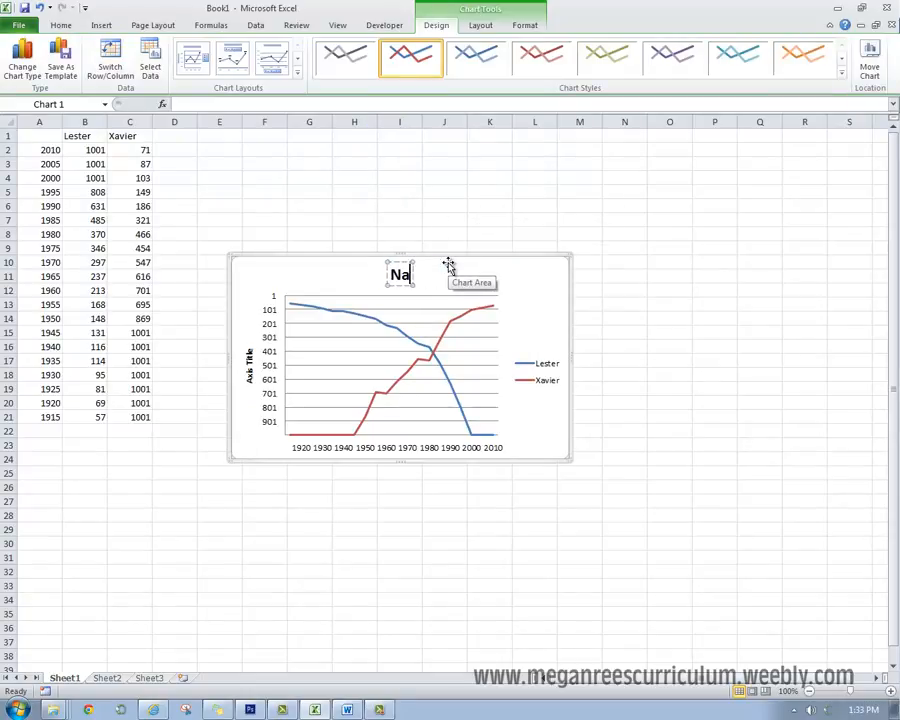
{"action": "type", "text": "me Populari"}
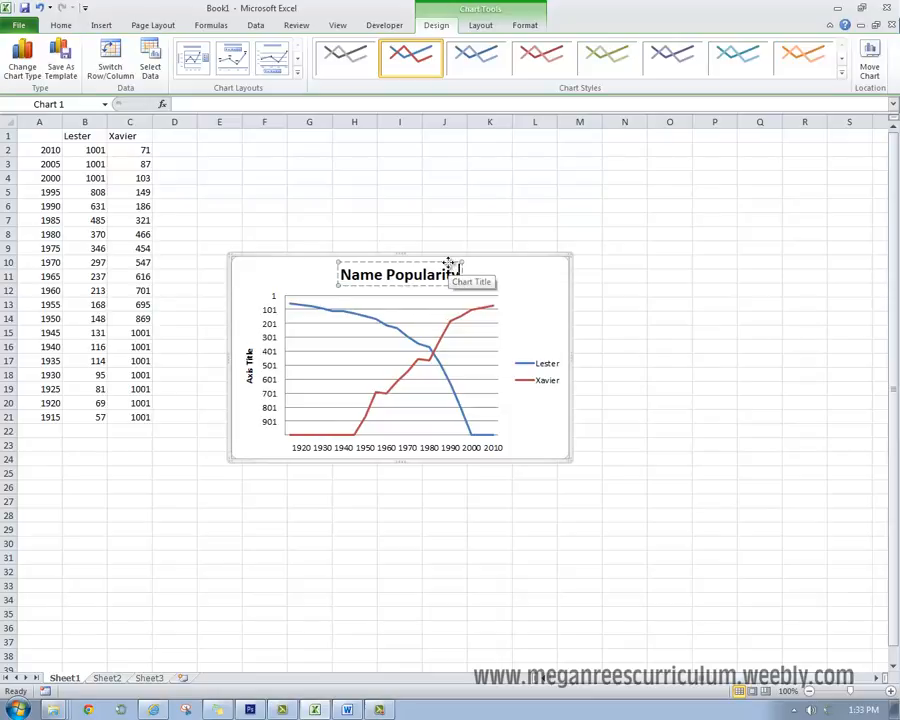
{"action": "key", "text": "Escape"}
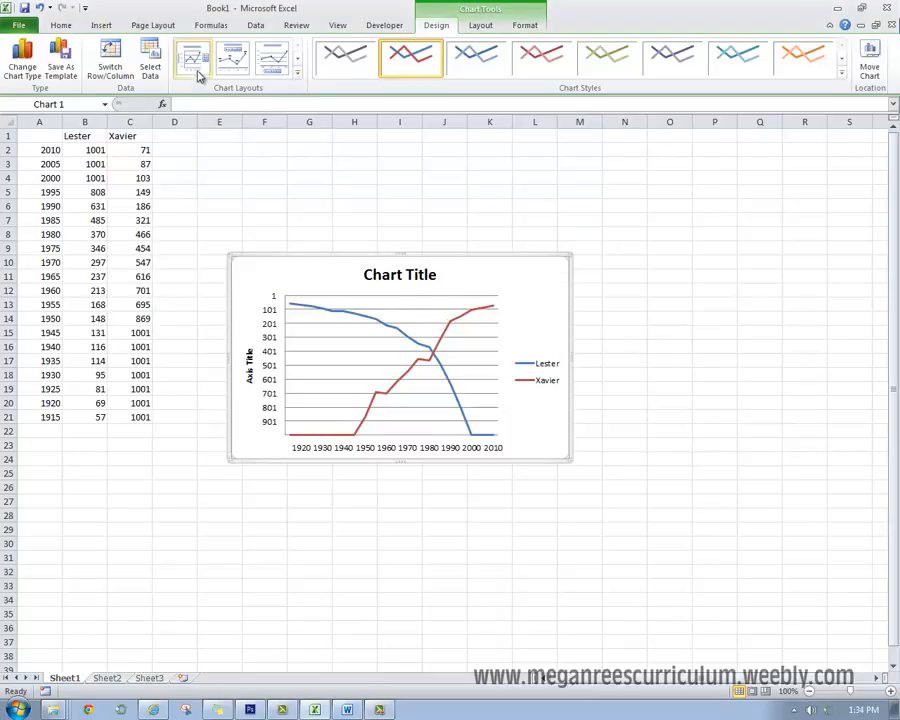
- Set the chart's vertical axis title to "Rank"
{"action": "left_click", "coordinate": [297, 72]}
{"action": "left_click", "coordinate": [251, 358]}
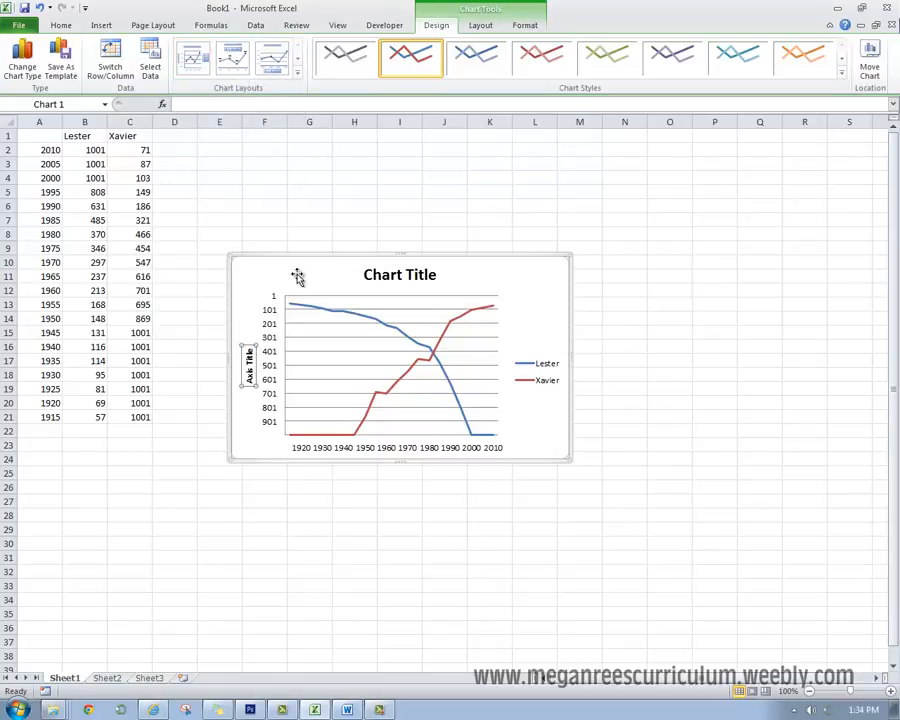
{"action": "left_click", "coordinate": [254, 381]}
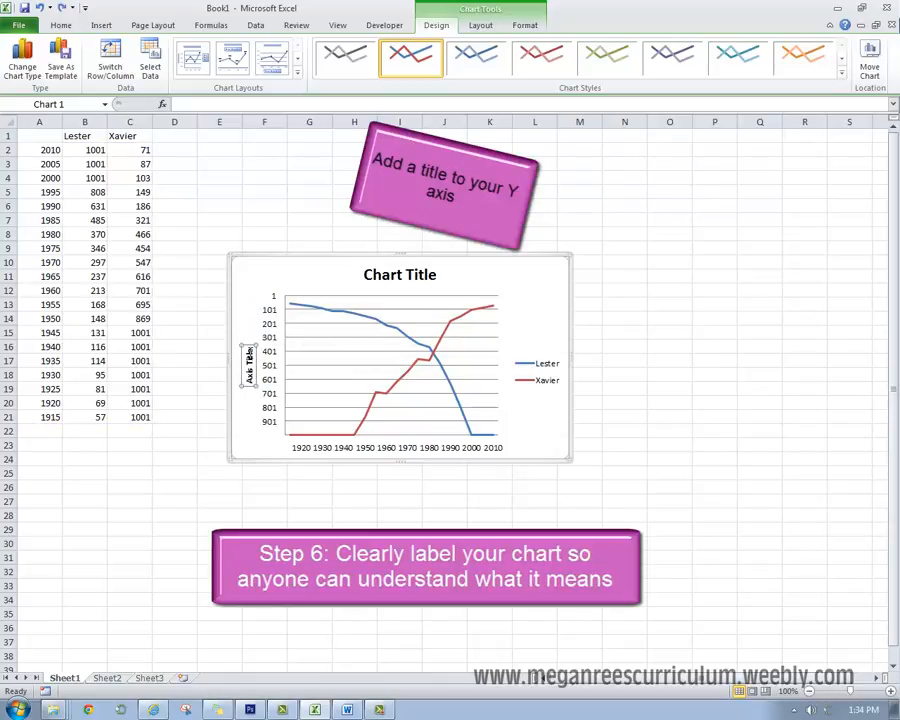
{"action": "type", "text": "Rank"}
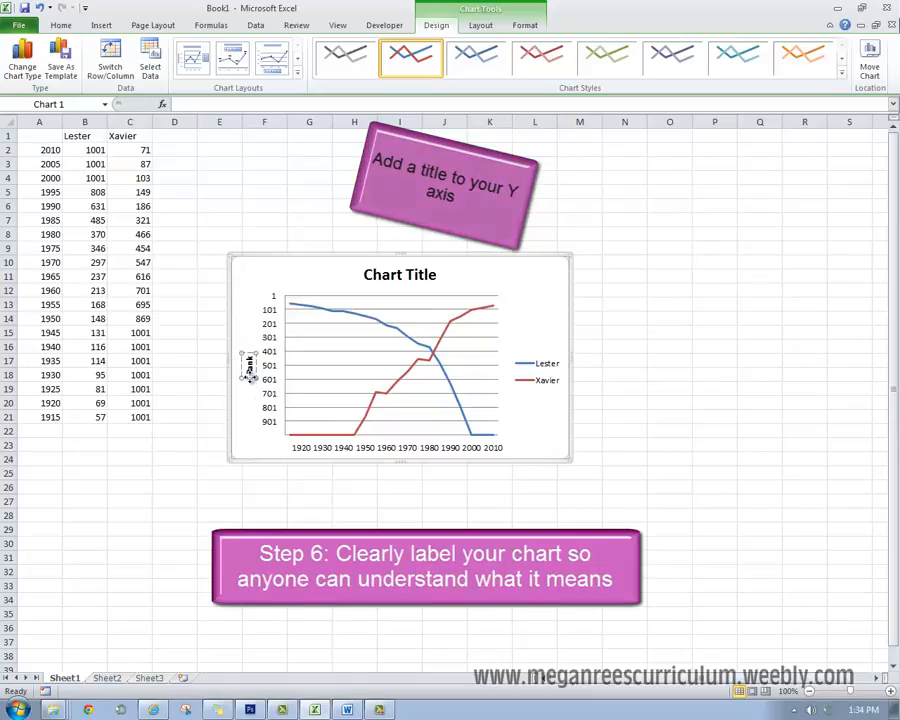
{"action": "left_click", "coordinate": [300, 486]}
- Replace the placeholder chart title with "Name Popularity"
{"action": "left_click", "coordinate": [558, 297]}
{"action": "left_click", "coordinate": [410, 277]}
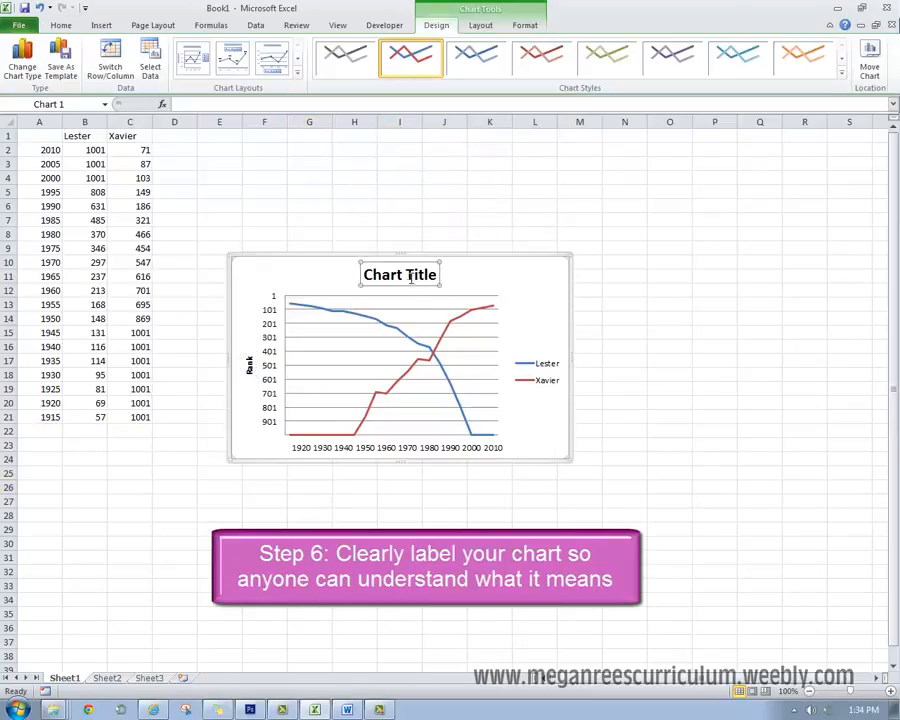
{"action": "left_click_drag", "start_coordinate": [364, 276], "coordinate": [425, 286]}
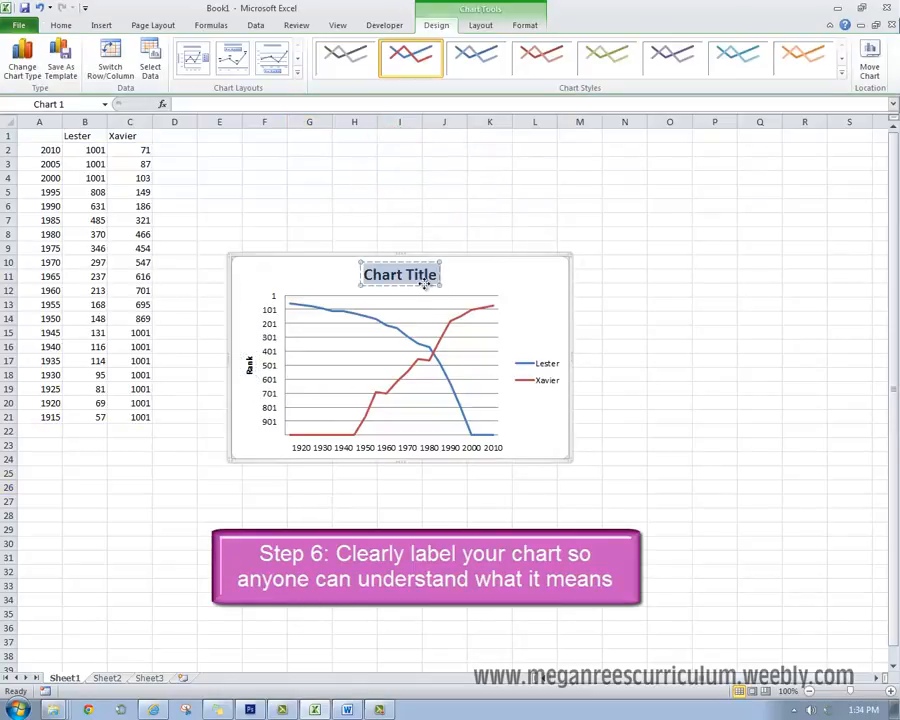
{"action": "type", "text": "Po"}
{"action": "key", "text": "BackSpace"}
{"action": "key", "text": "BackSpace"}
{"action": "type", "text": "Name P"}
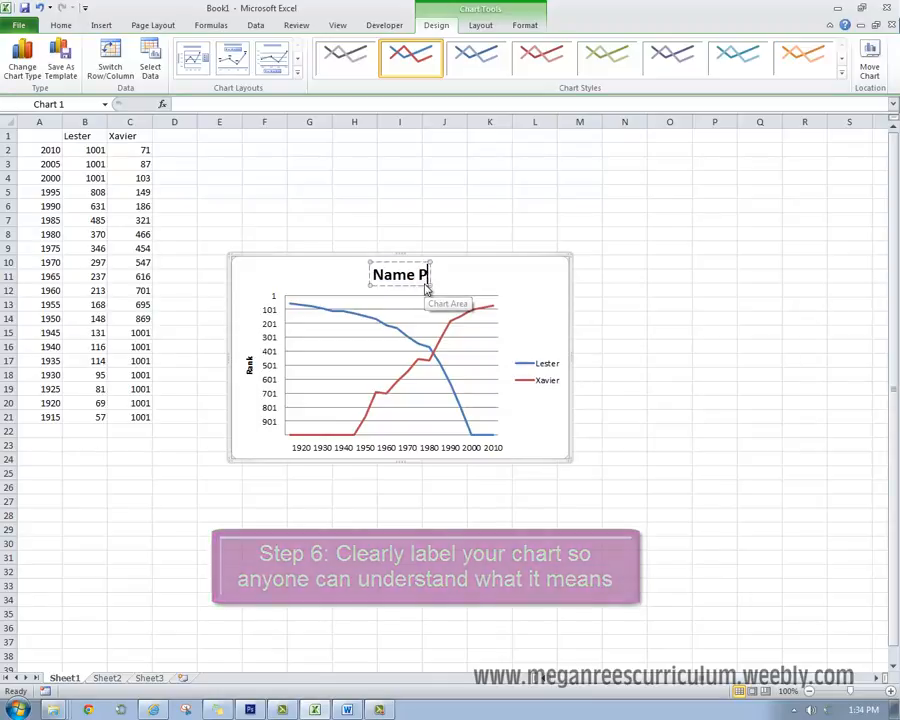
{"action": "type", "text": "opular"}
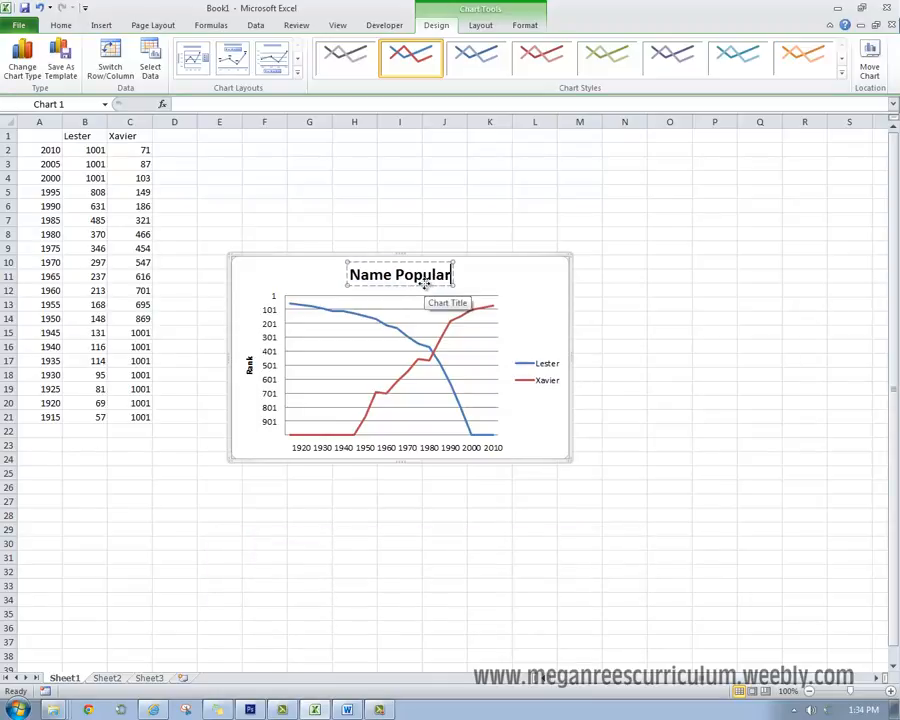
{"action": "type", "text": "ity"}
{"action": "left_click", "coordinate": [374, 558]}
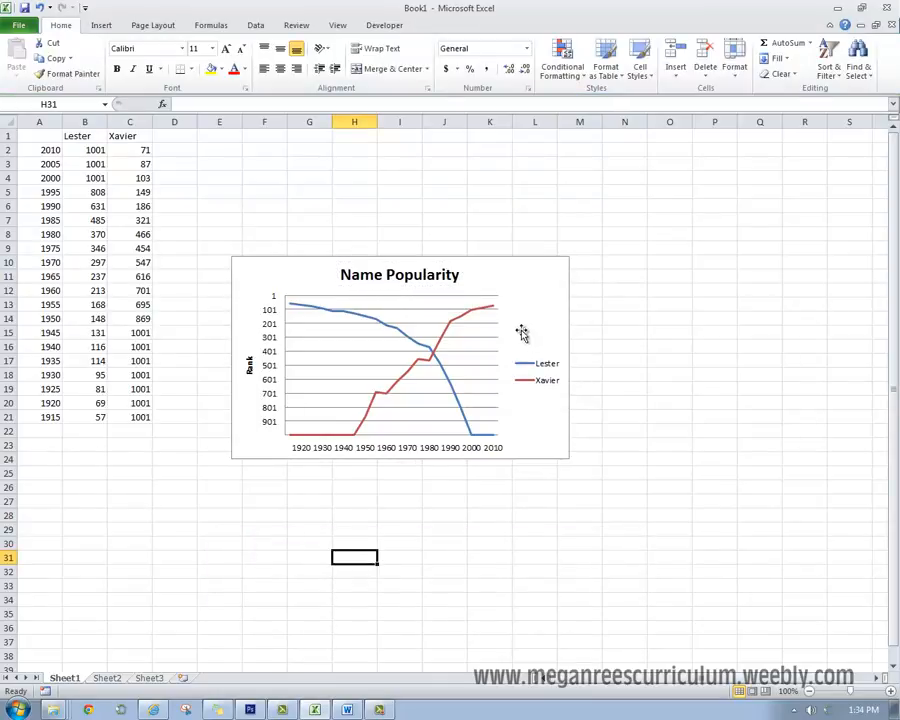
- Move the Name Popularity chart below the data rows to free columns D and E for more names
{"action": "left_click", "coordinate": [500, 364]}
{"action": "left_click_drag", "start_coordinate": [527, 277], "coordinate": [434, 454]}
{"action": "left_click", "coordinate": [222, 192]}
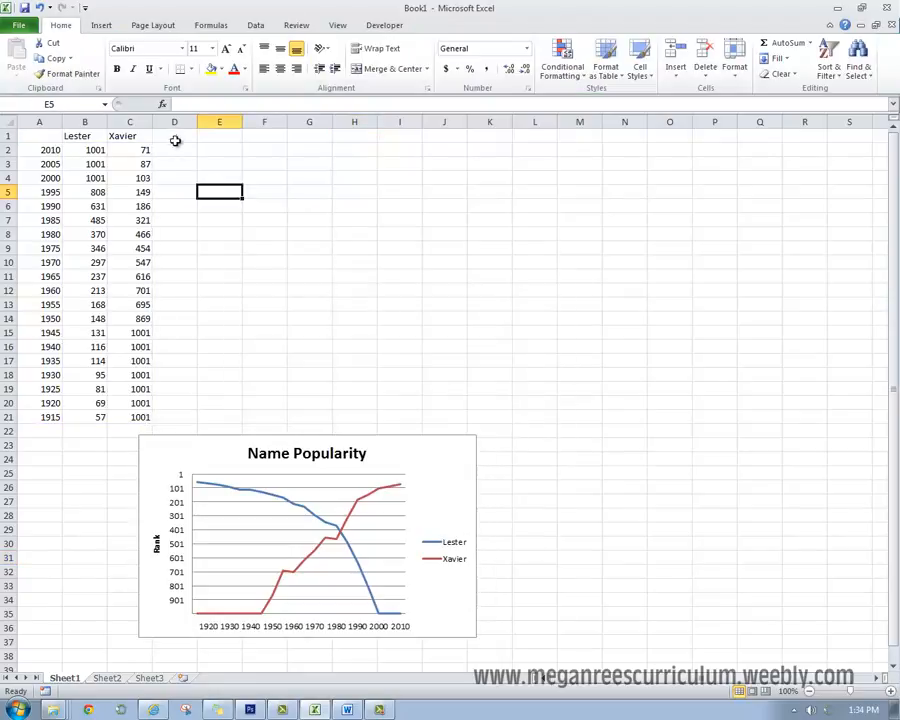
{"action": "left_click_drag", "start_coordinate": [176, 137], "coordinate": [214, 417]}
{"action": "left_click", "coordinate": [215, 420]}
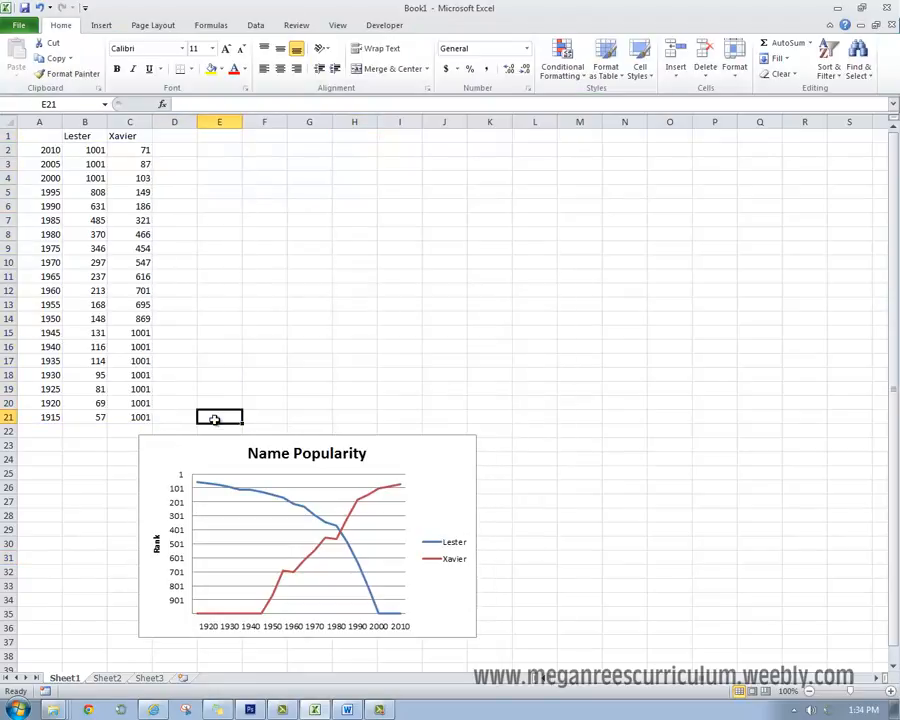
{"action": "left_click", "coordinate": [225, 389]}
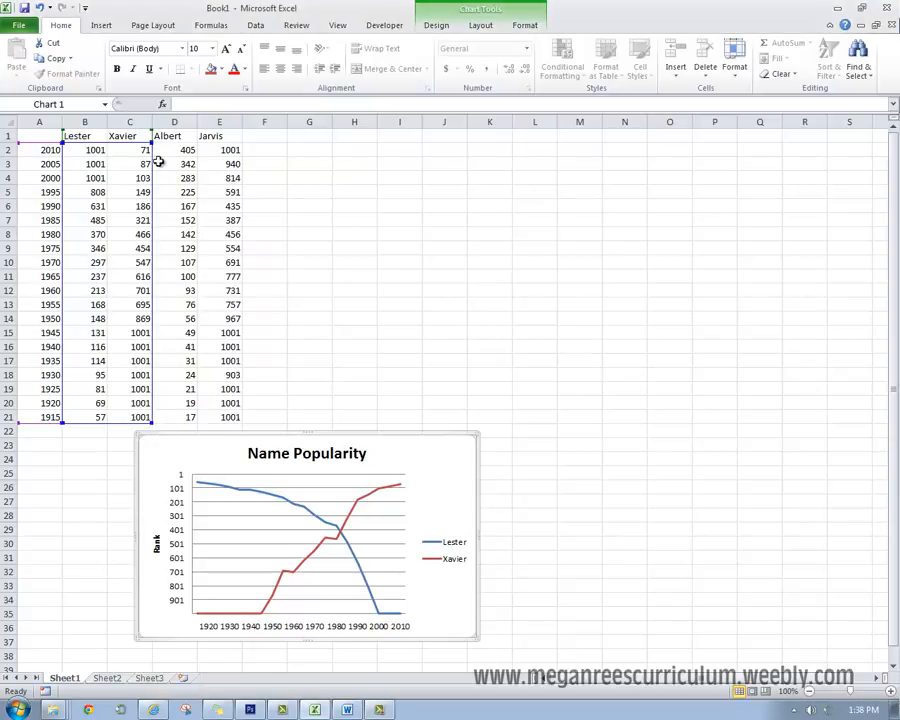
- Extend the chart's data range to include the Albert and Jarvis columns and move the chart beside the table
{"action": "left_click_drag", "start_coordinate": [176, 143], "coordinate": [233, 146]}
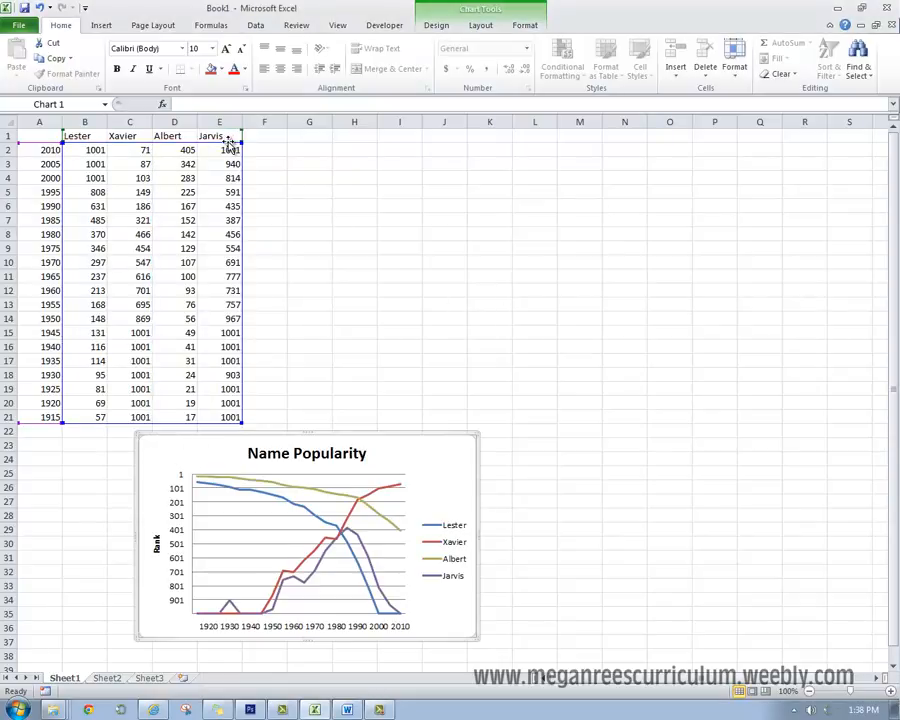
{"action": "left_click", "coordinate": [508, 347]}
{"action": "left_click_drag", "start_coordinate": [464, 524], "coordinate": [542, 264]}
- Try the purple line style and the red style with a tinted plot area on the chart
{"action": "left_click", "coordinate": [470, 6]}
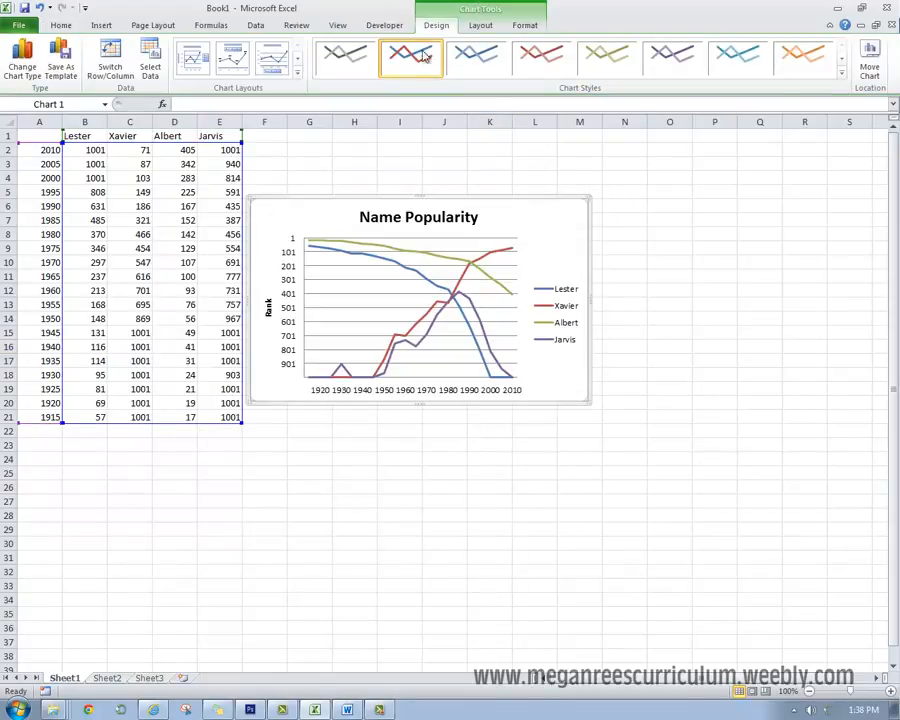
{"action": "left_click", "coordinate": [610, 61]}
{"action": "left_click", "coordinate": [657, 66]}
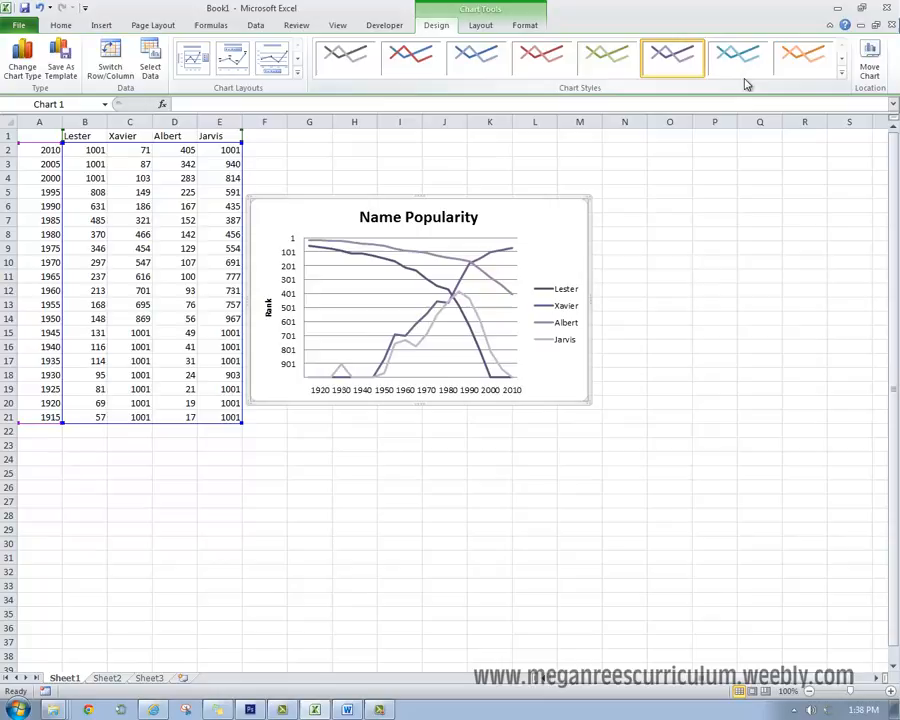
{"action": "left_click", "coordinate": [841, 72]}
{"action": "left_click", "coordinate": [526, 231]}
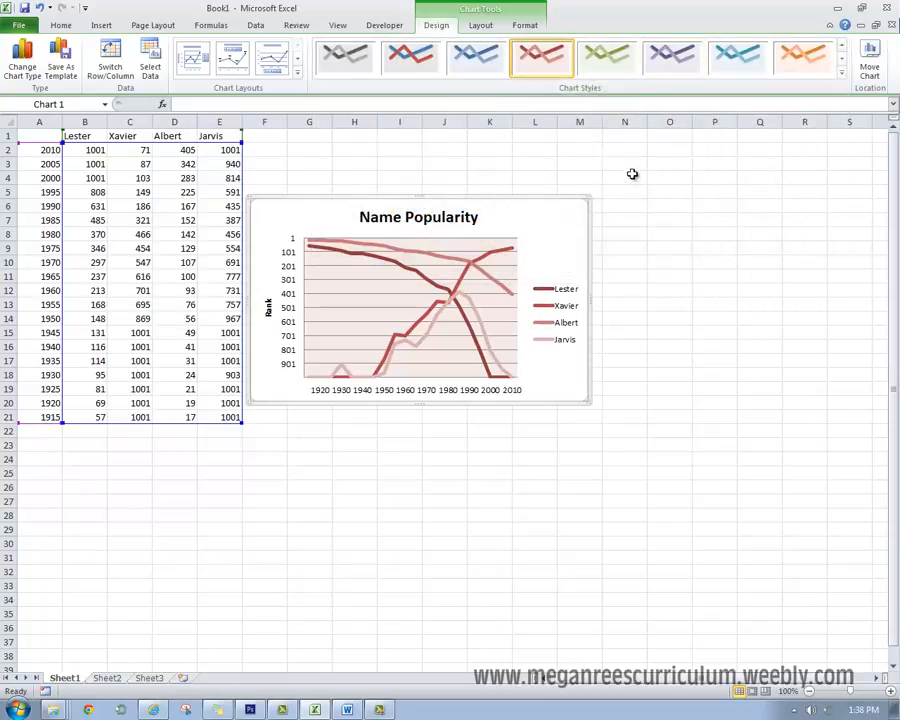
- Apply the multicolor chart style with thick lines and a gray plot area
{"action": "left_click", "coordinate": [841, 72]}
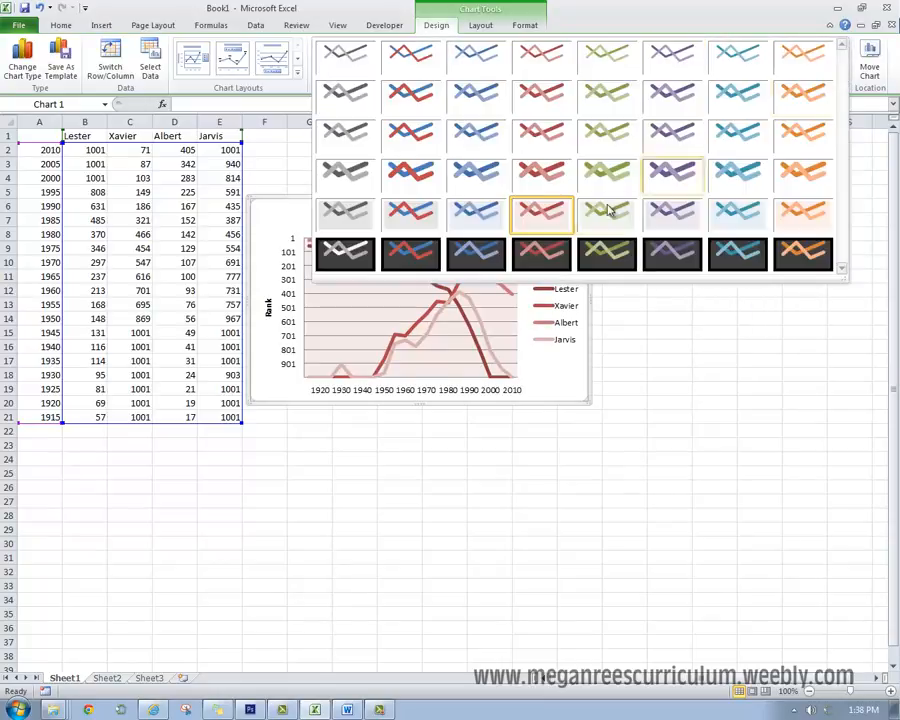
{"action": "left_click", "coordinate": [393, 214]}
{"action": "left_click", "coordinate": [514, 574]}
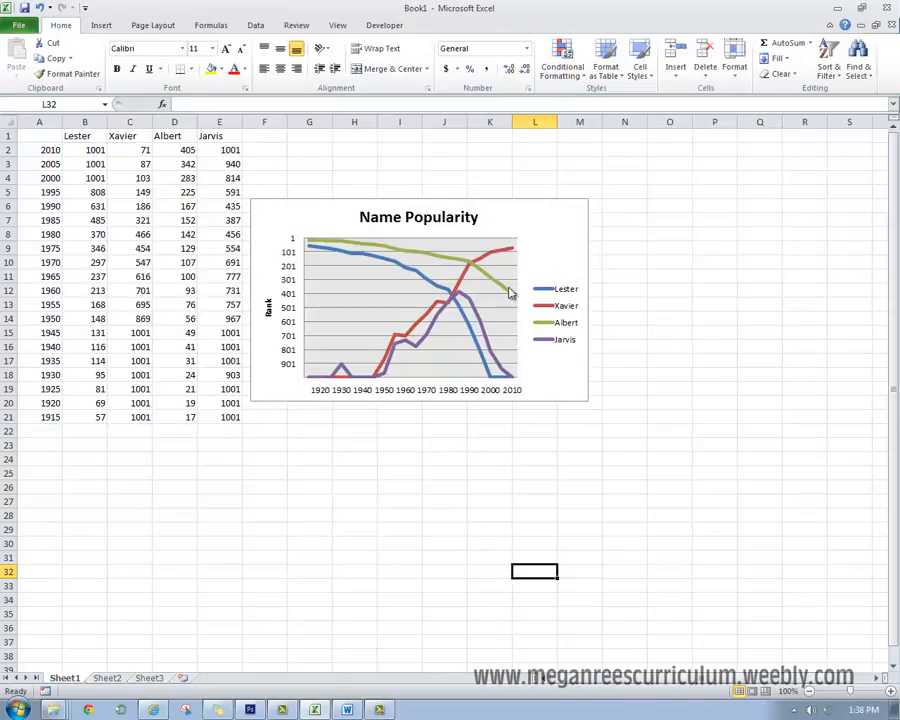
- Move the finished Name Popularity chart directly beneath the five-column data table
{"action": "left_click_drag", "start_coordinate": [509, 292], "coordinate": [376, 492]}
{"action": "left_click", "coordinate": [530, 483]}
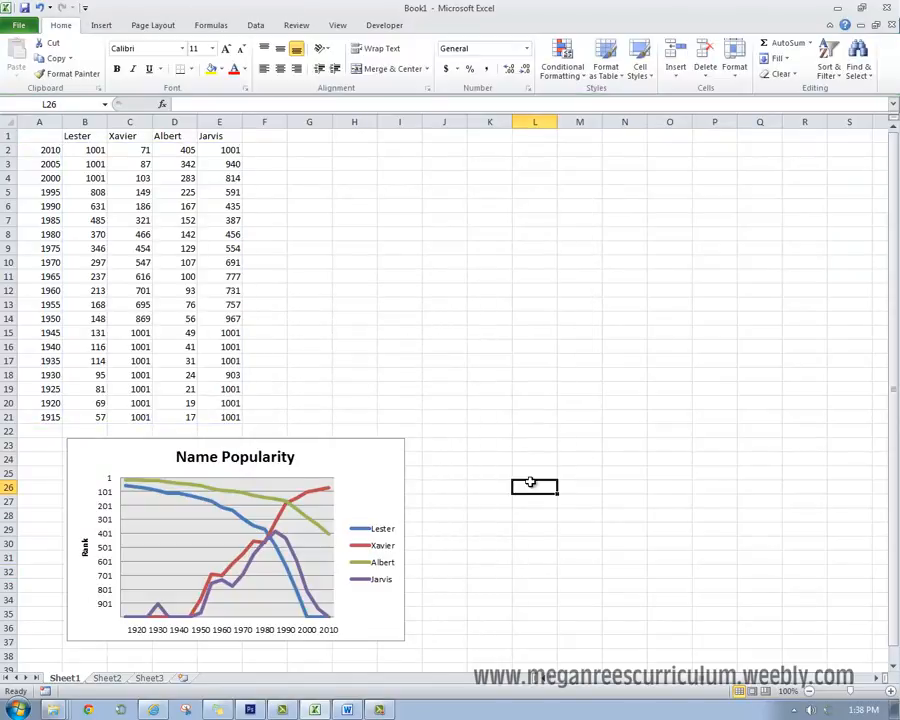
{"action": "left_click", "coordinate": [341, 231]}
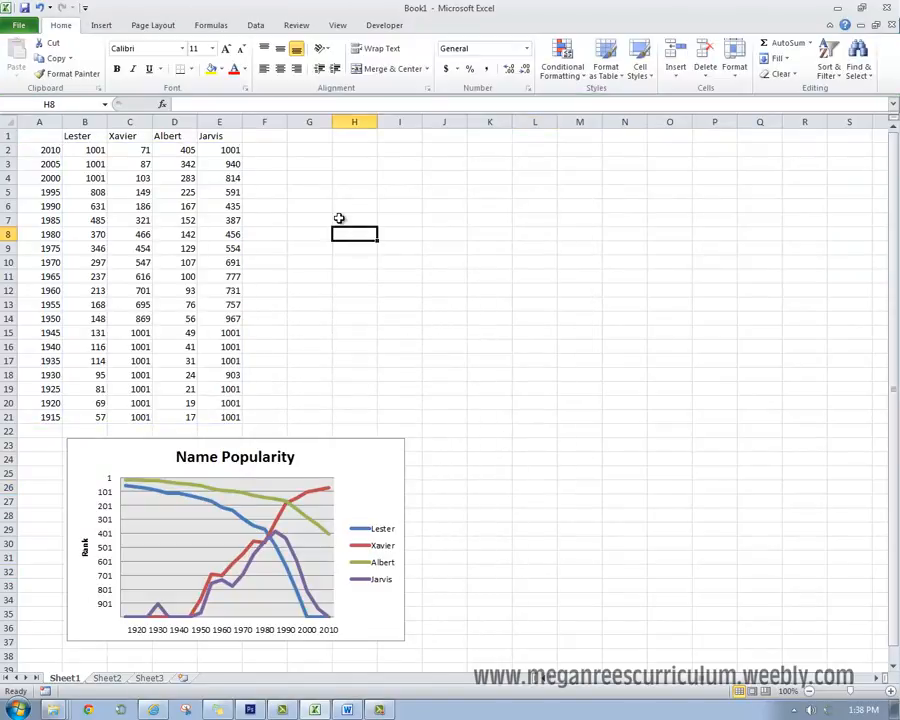